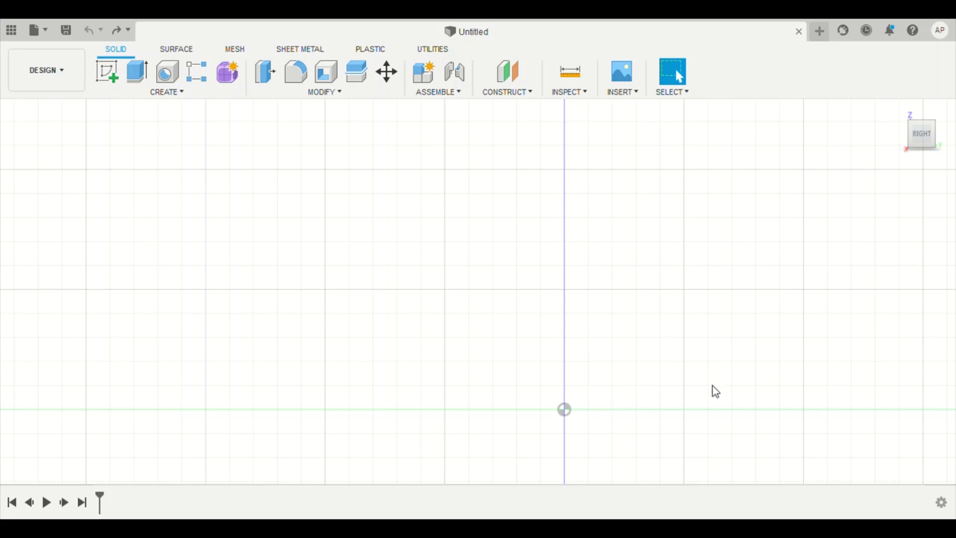
Step: Inspect the empty grid from the front, right and home views, then sketch on the vertical origin plane
middle_click_drag(714, 391, 620, 308)
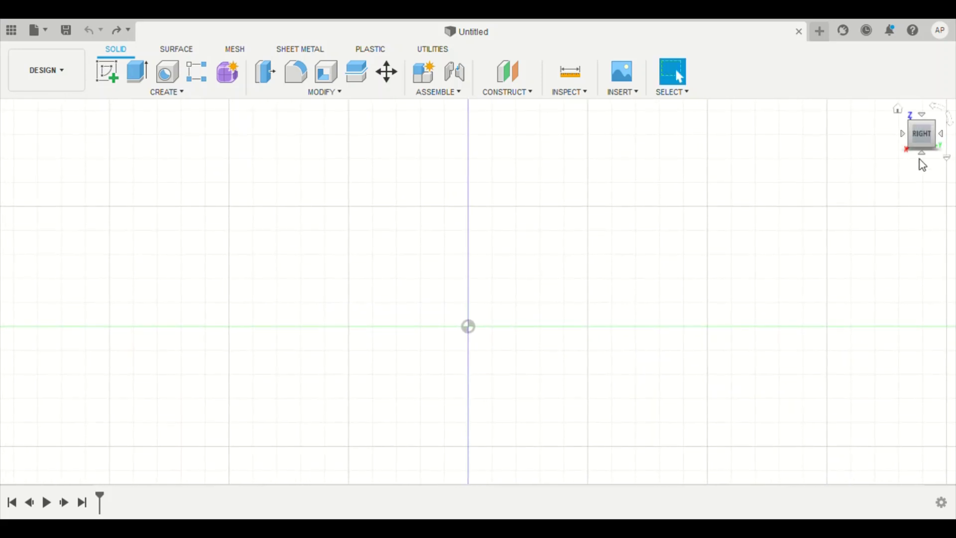
left_click(898, 111)
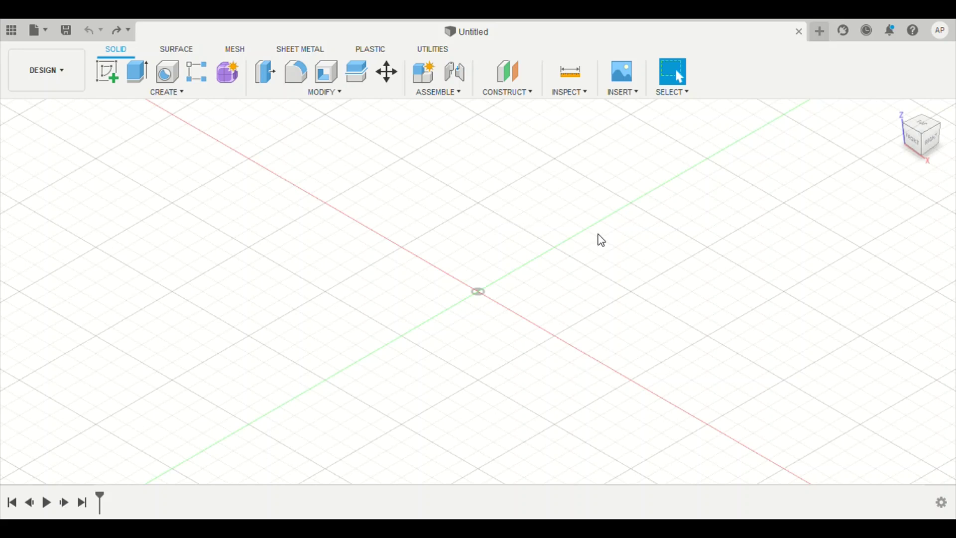
middle_click_drag(567, 214, 544, 230)
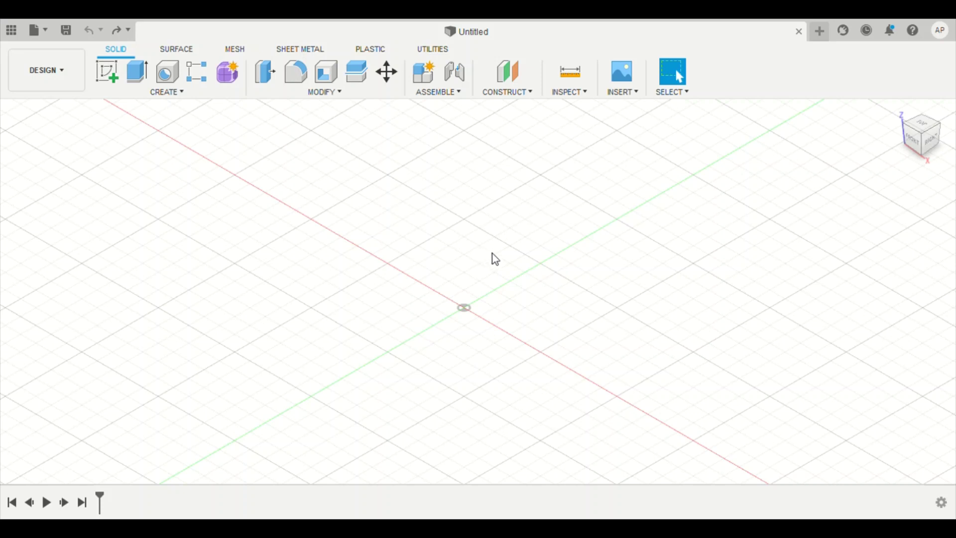
left_click_drag(558, 201, 252, 387)
mouse_move(899, 118)
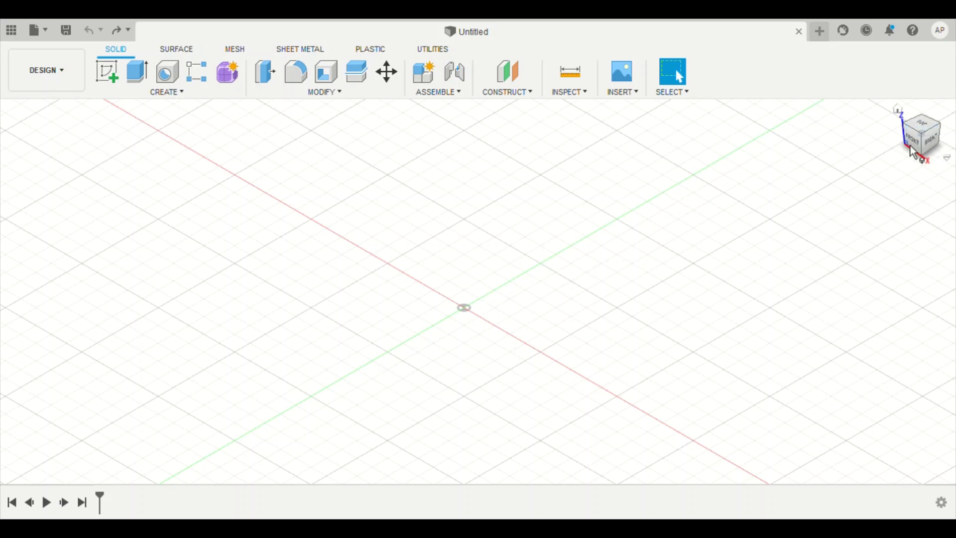
left_click(919, 146)
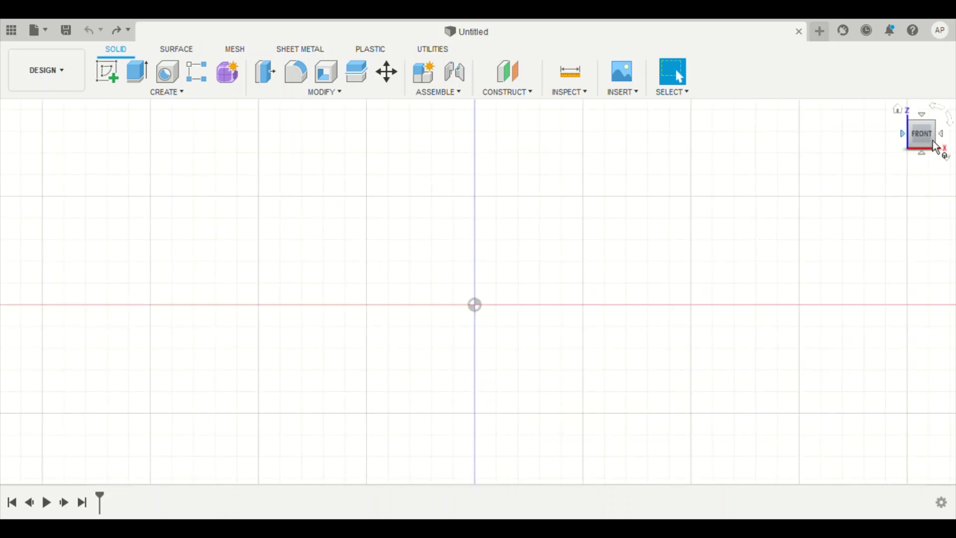
left_click(945, 140)
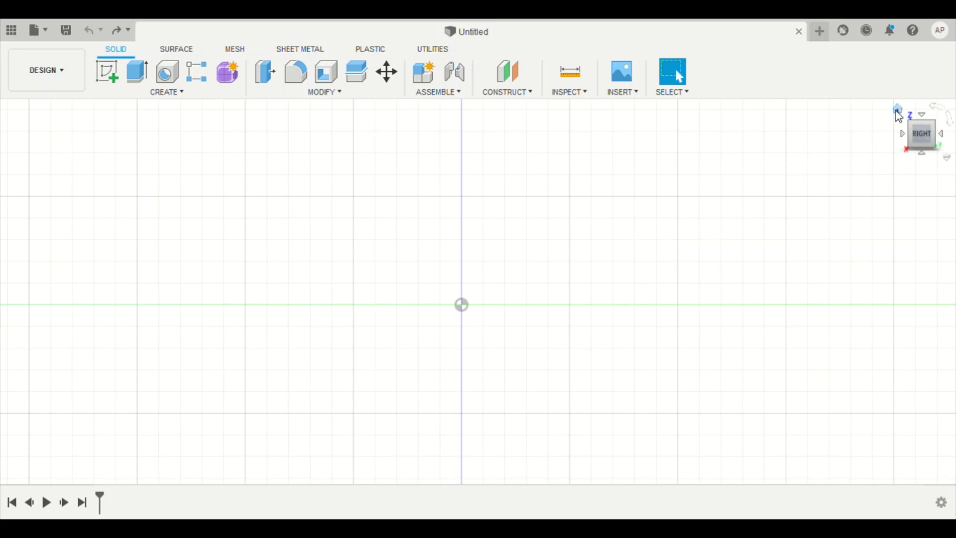
left_click(899, 115)
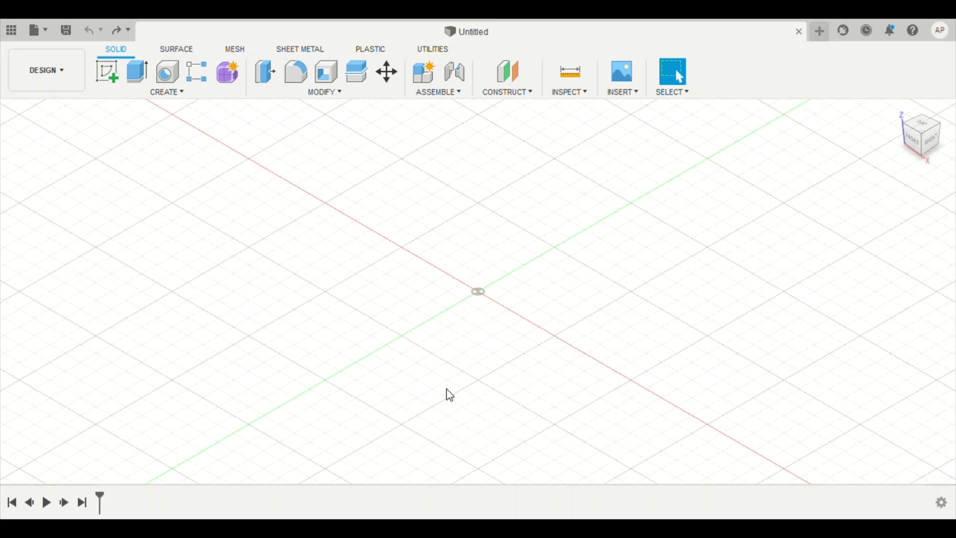
scroll(453, 350, "down", 5)
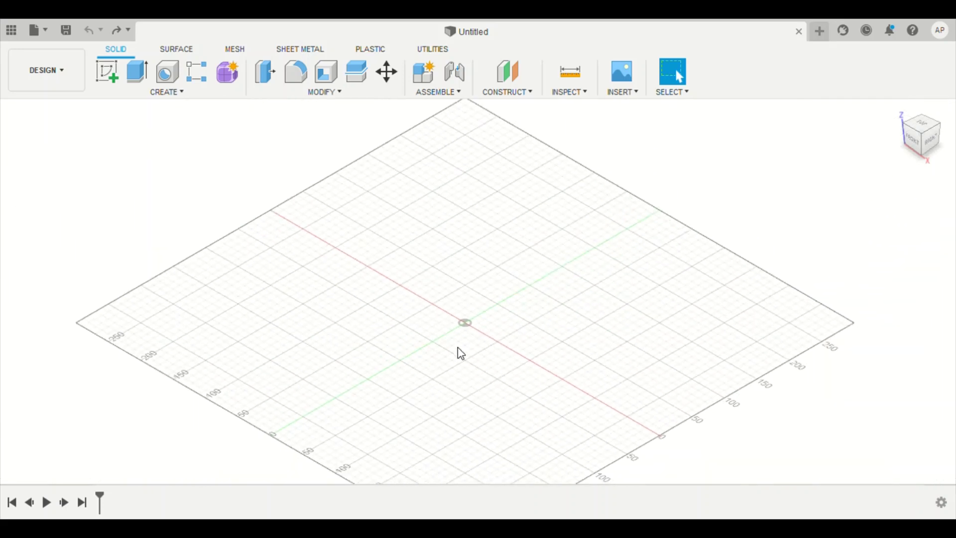
scroll(466, 335, "up", 4)
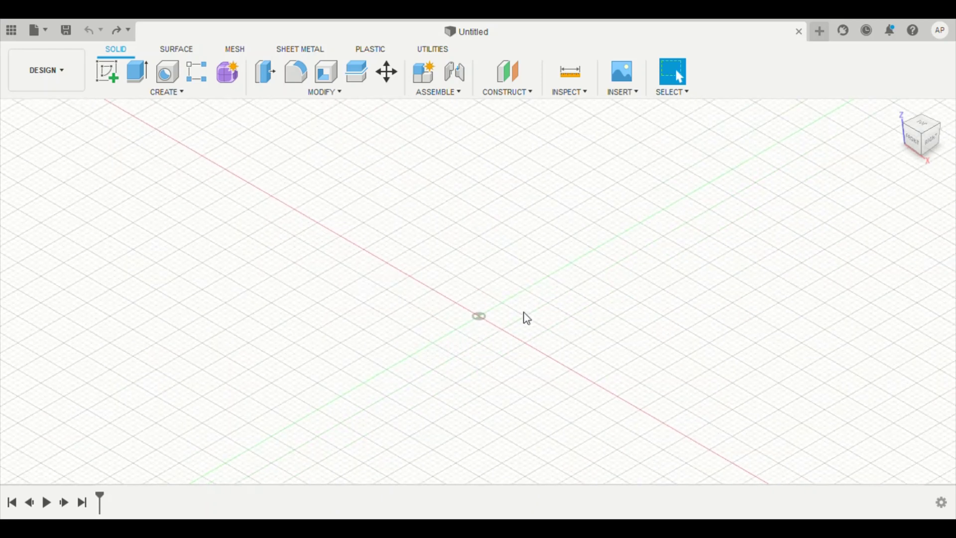
scroll(471, 308, "up", 2)
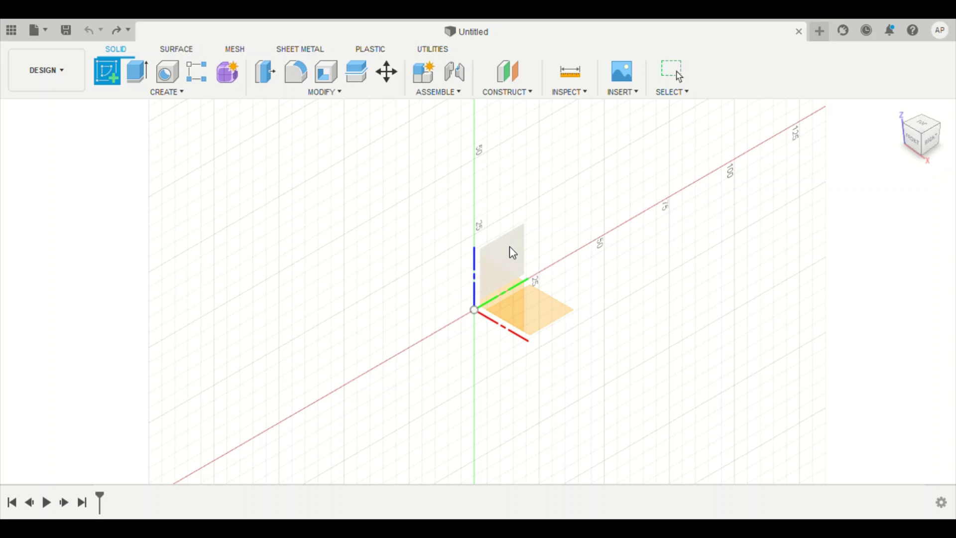
left_click(515, 250)
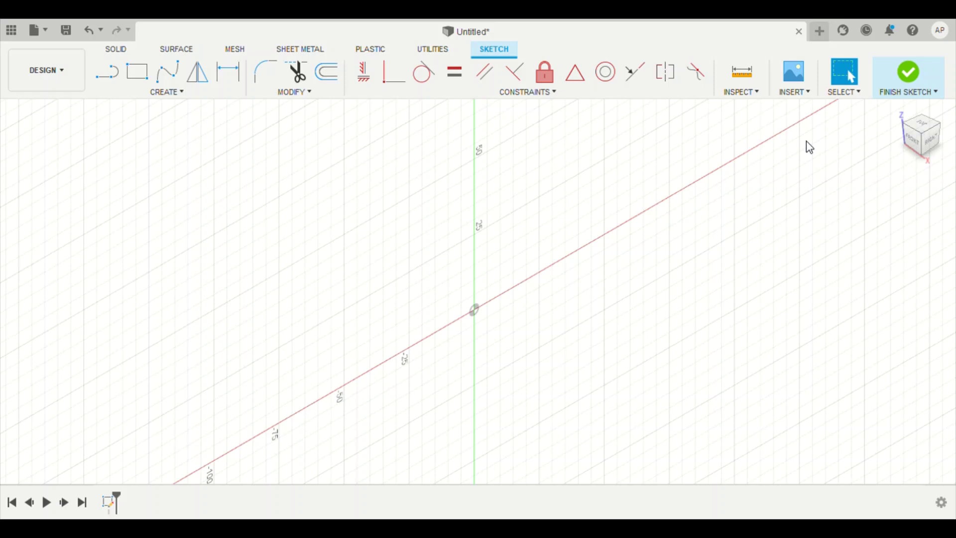
Step: Face the sketch plane and draw the vertical axis line from the origin up to height 50
left_click(939, 147)
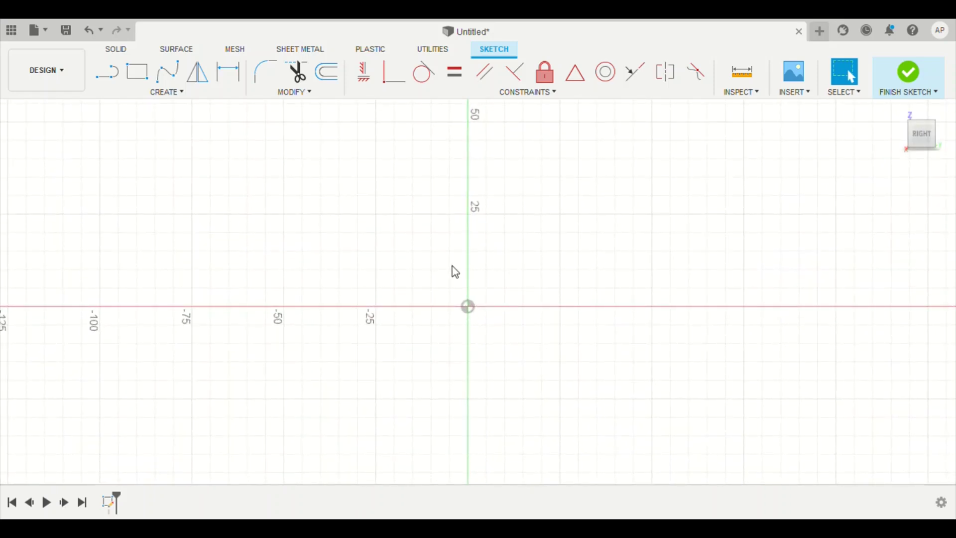
scroll(453, 271, "down", 2)
scroll(497, 282, "down", 2)
scroll(539, 224, "up", 1)
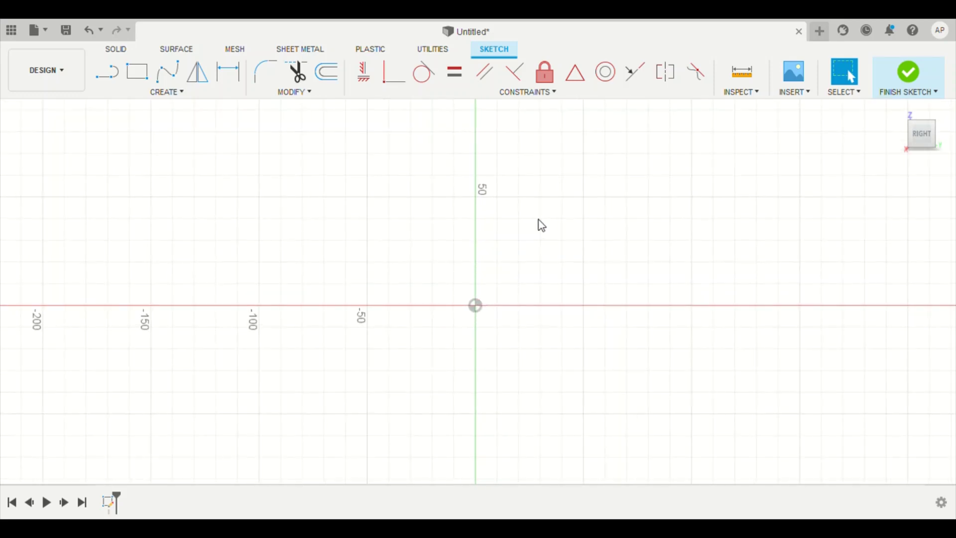
scroll(504, 211, "up", 1)
middle_click_drag(503, 211, 484, 237)
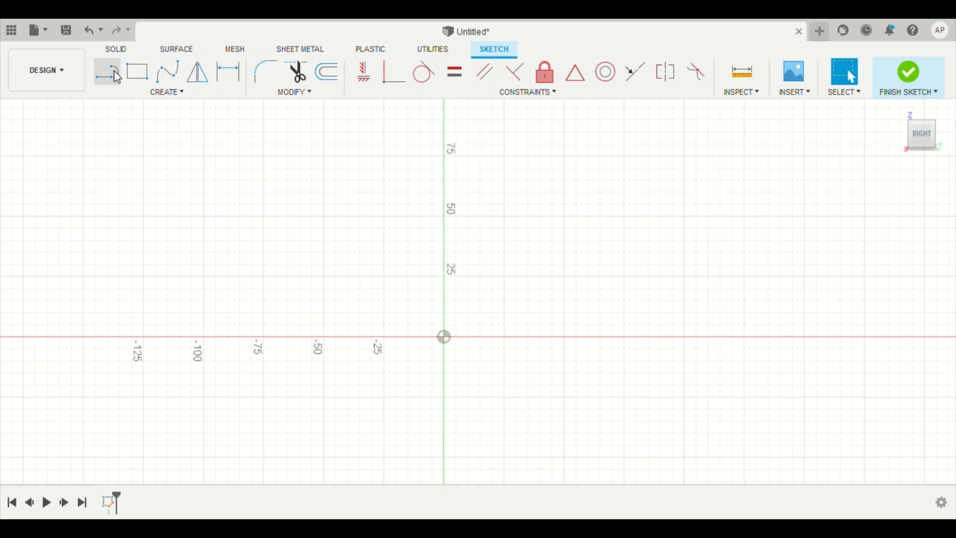
left_click(160, 96)
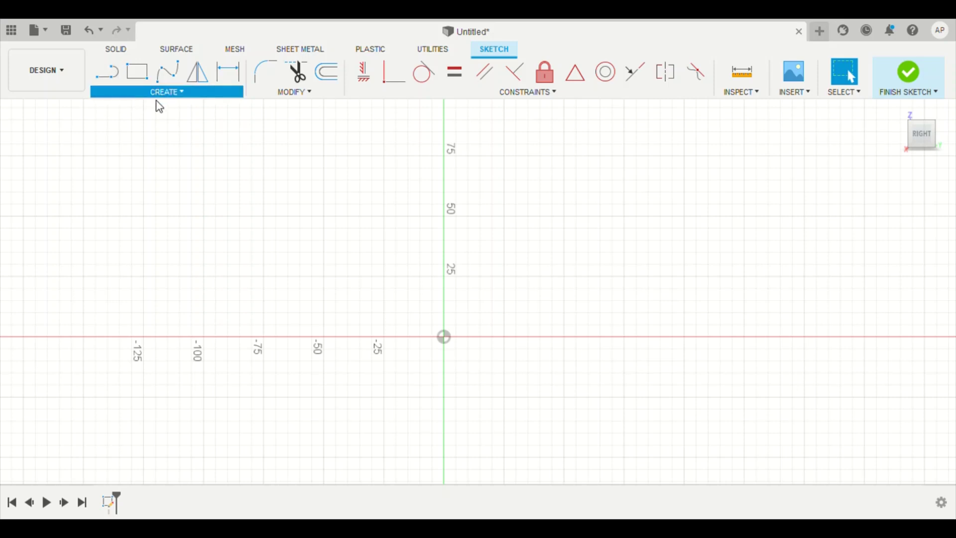
key("l")
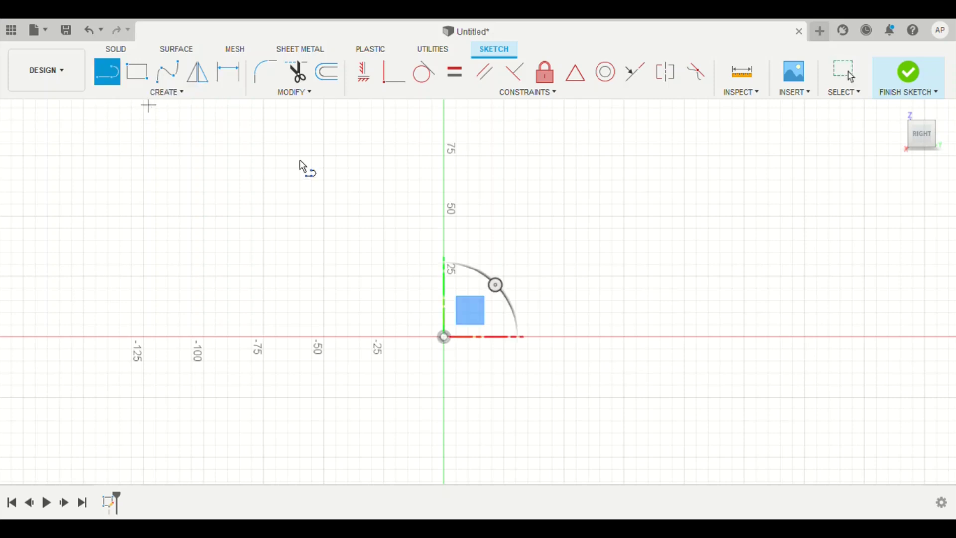
left_click(444, 337)
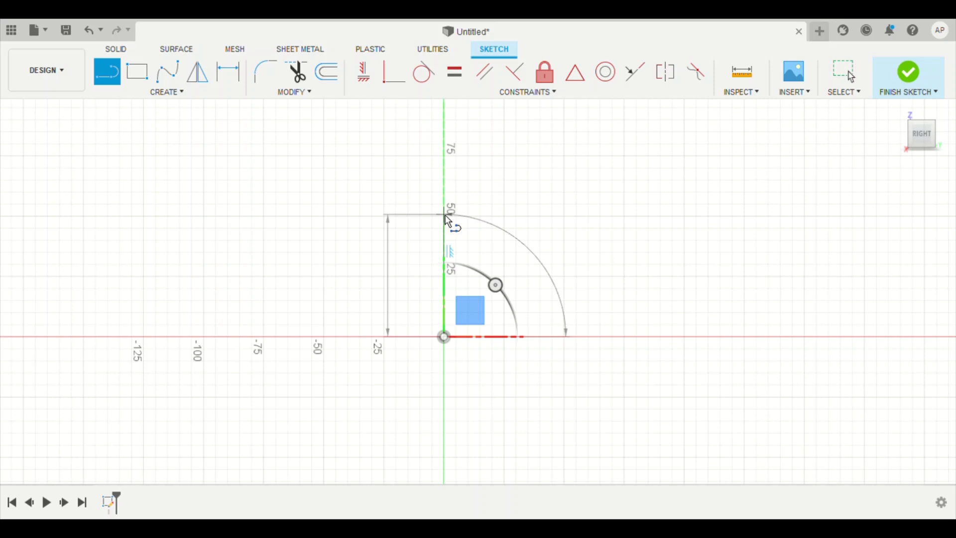
left_click(447, 217)
Step: Complete the outline with a short top edge, step down, slanted flank and base back to the origin
scroll(447, 223, "up", 4)
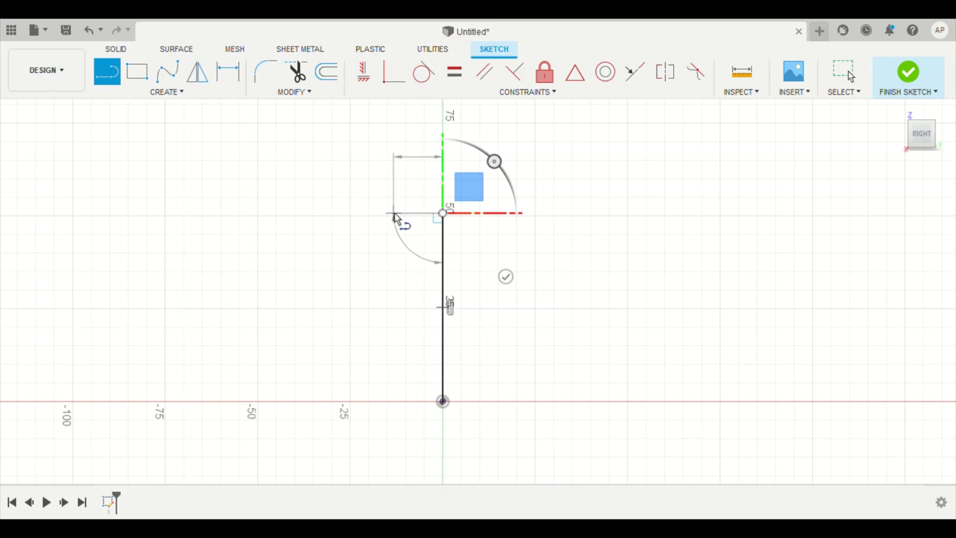
left_click(394, 214)
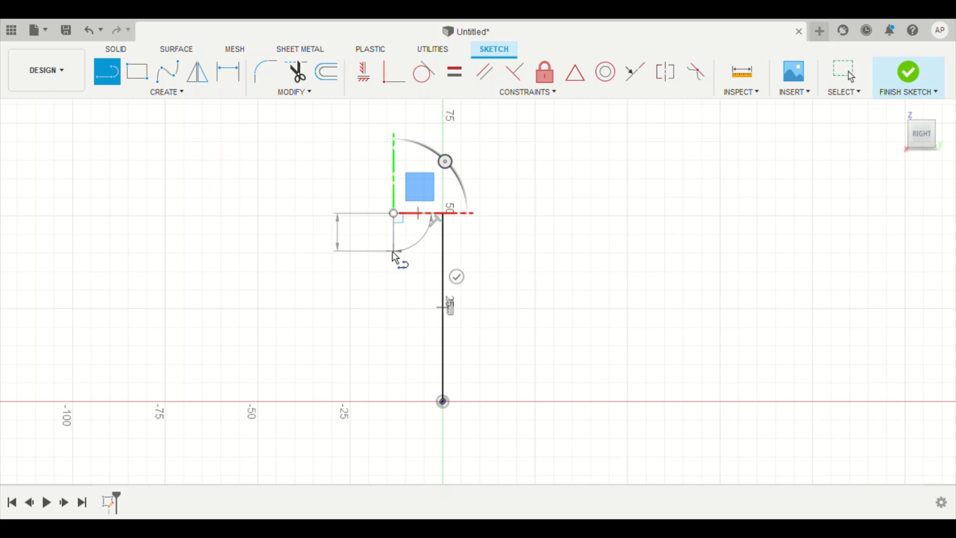
left_click(396, 253)
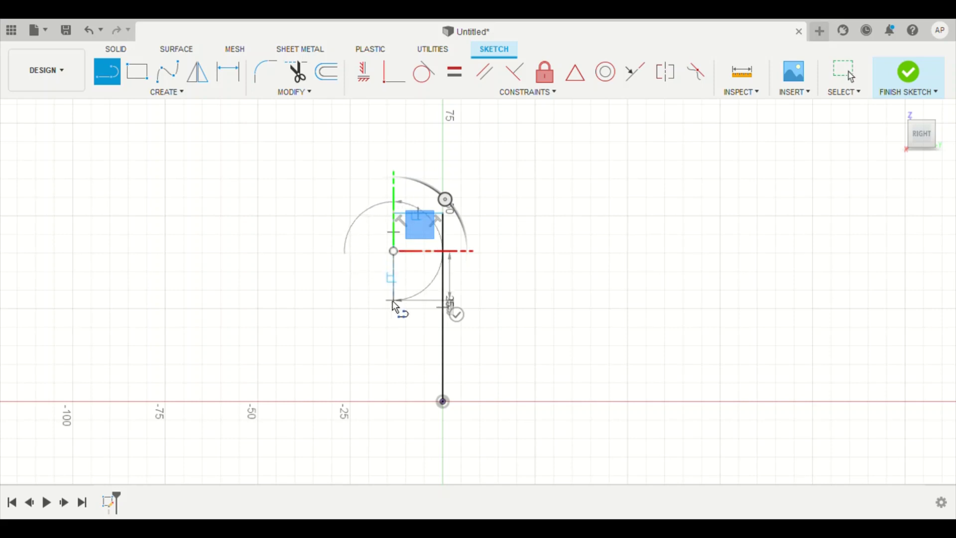
mouse_move(382, 306)
left_mouse_down()
mouse_move(334, 368)
mouse_move(274, 408)
left_mouse_up()
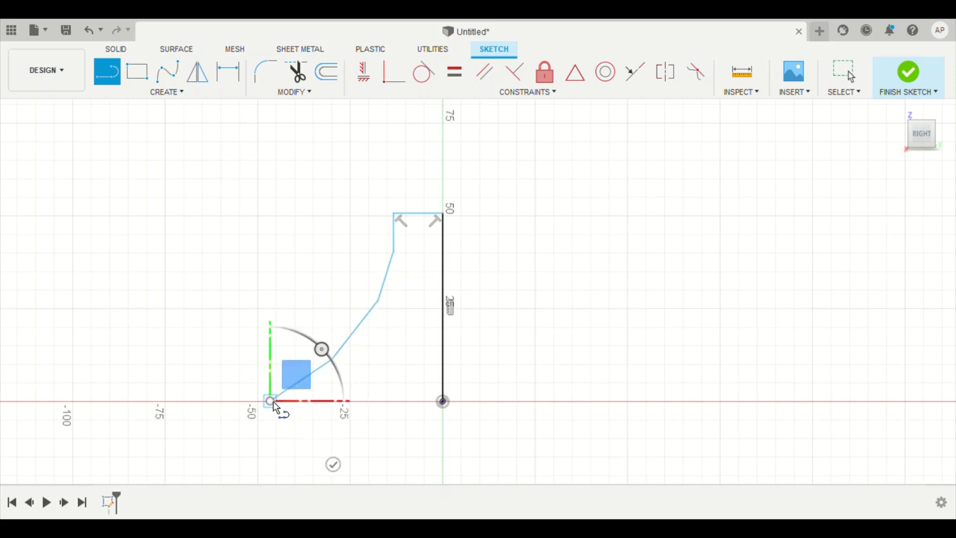
left_click_drag(338, 408, 445, 409)
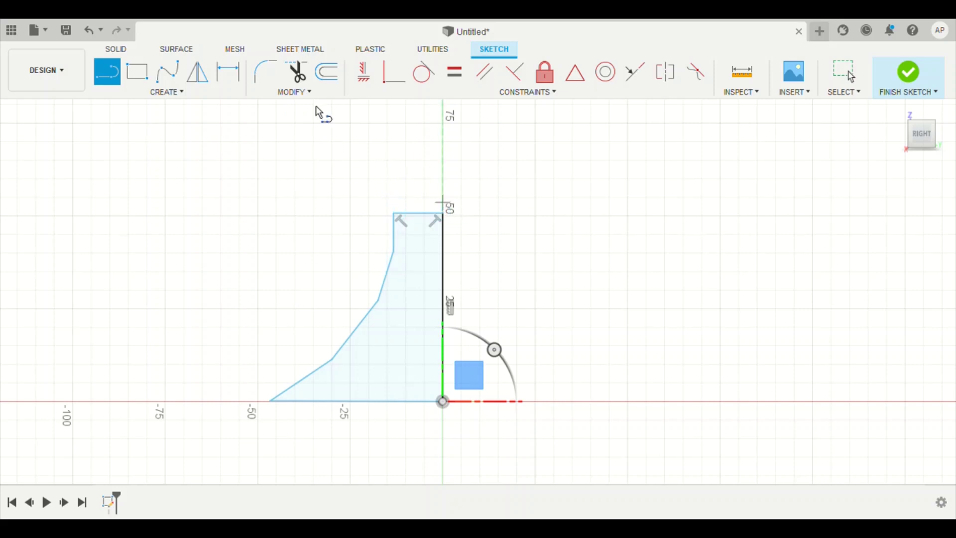
Step: Draw a centre-diameter circle on the axis point at height 50, sized out to the profile edge
left_click(190, 99)
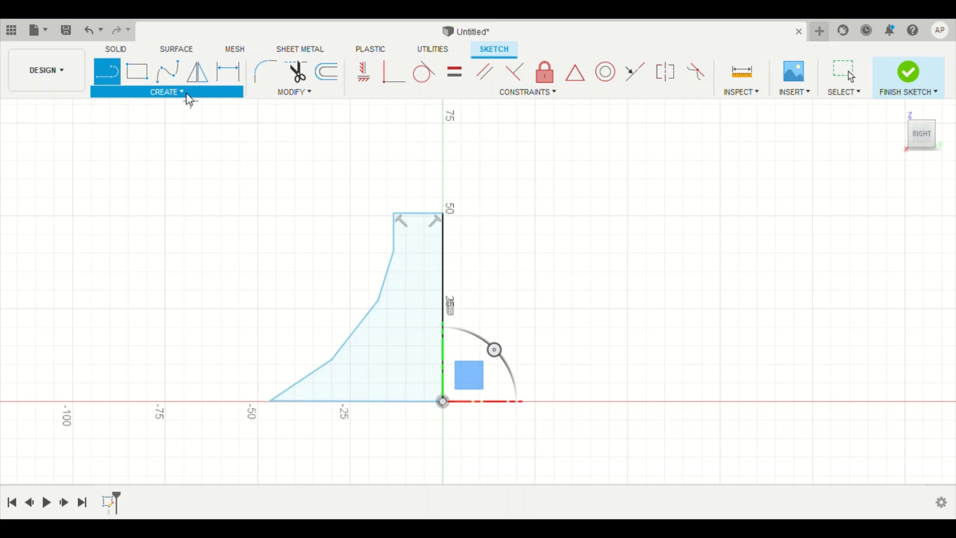
left_click(443, 214)
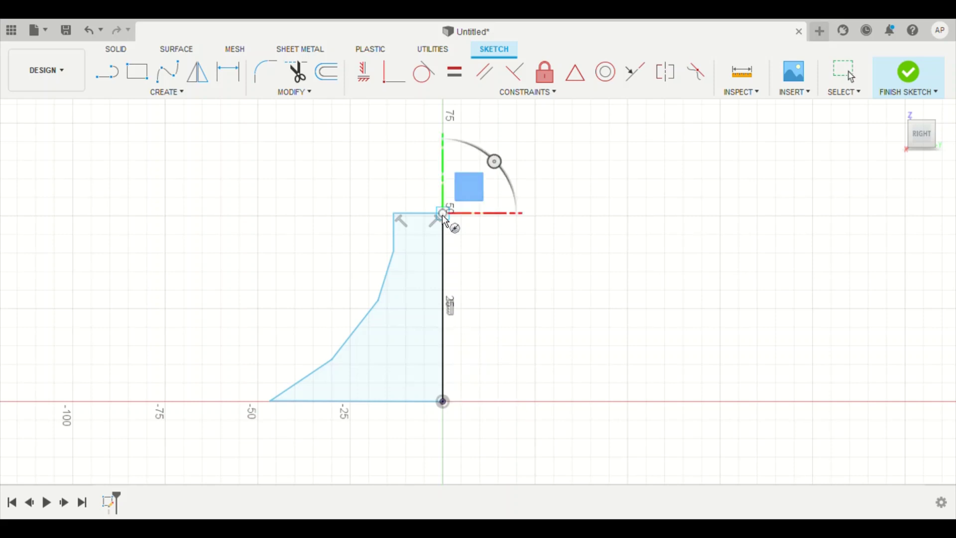
left_click(442, 213)
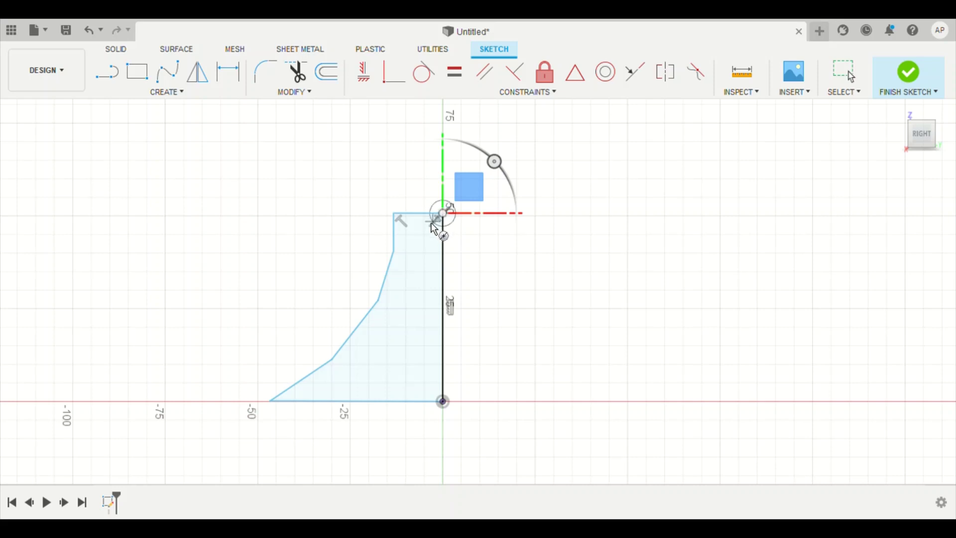
left_click(391, 243)
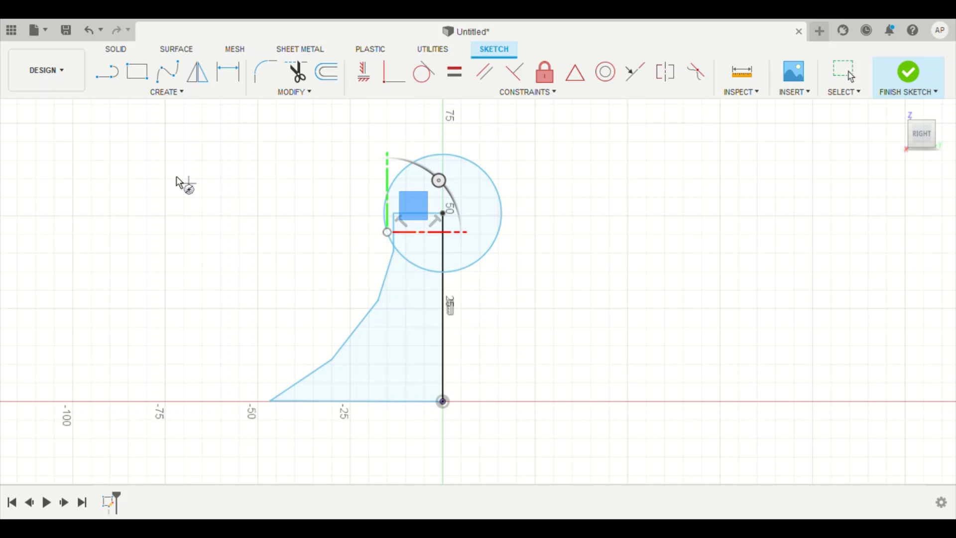
Step: Draw a vertical line from the circle's centre straight up to the circle's top point
left_click(180, 98)
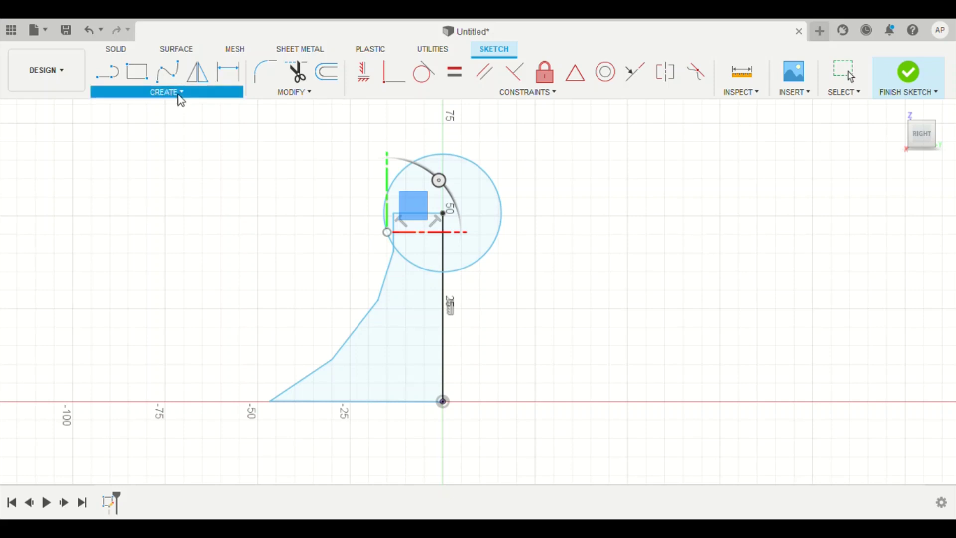
key("l")
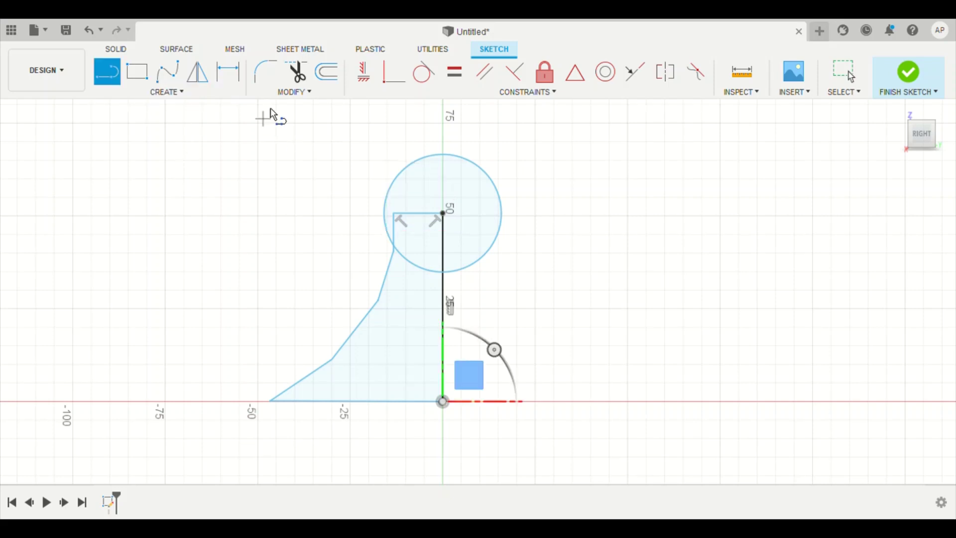
scroll(448, 199, "up", 3)
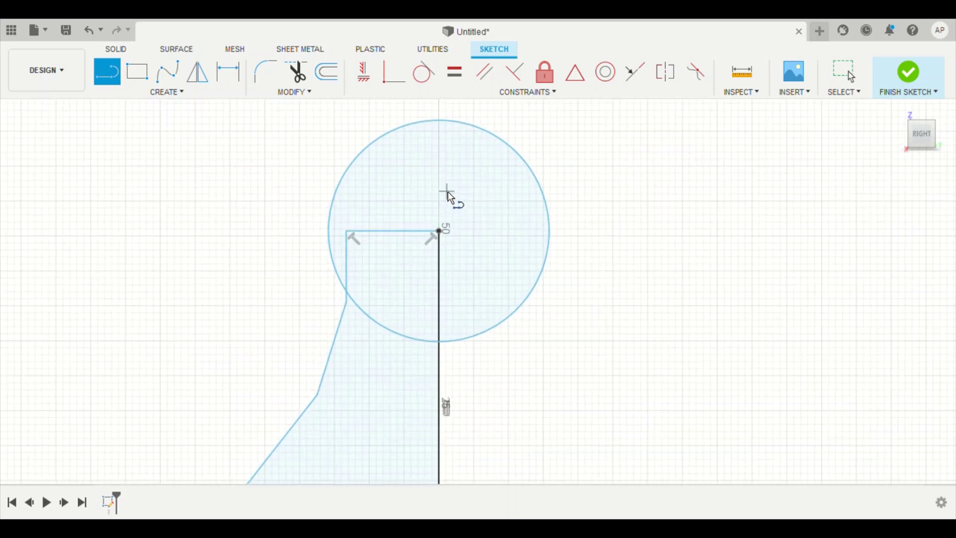
left_click(440, 231)
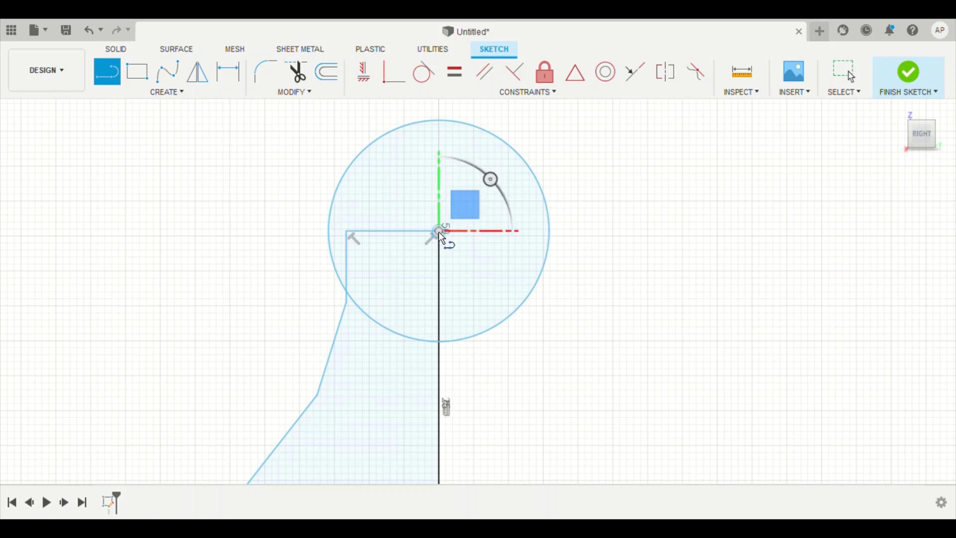
left_click_drag(443, 240, 443, 127)
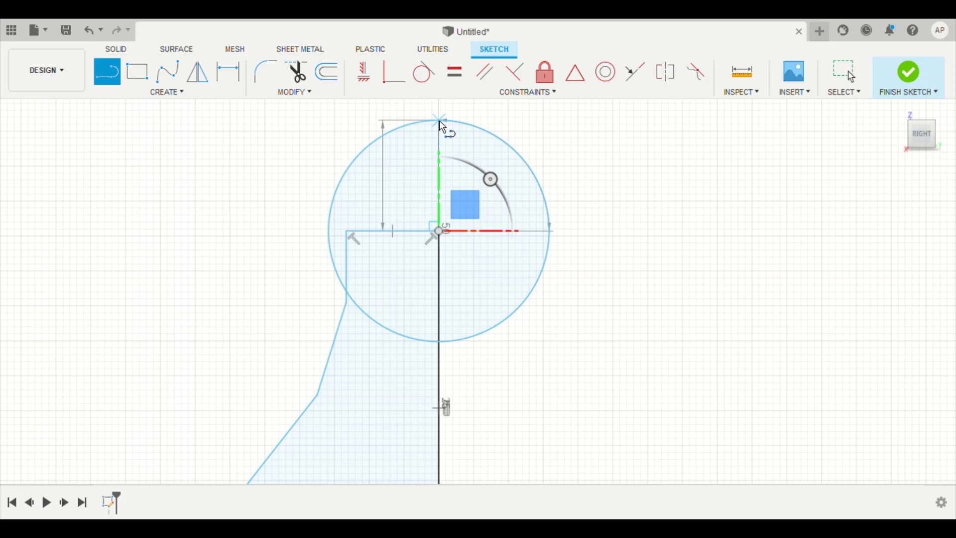
left_click_drag(442, 127, 443, 124)
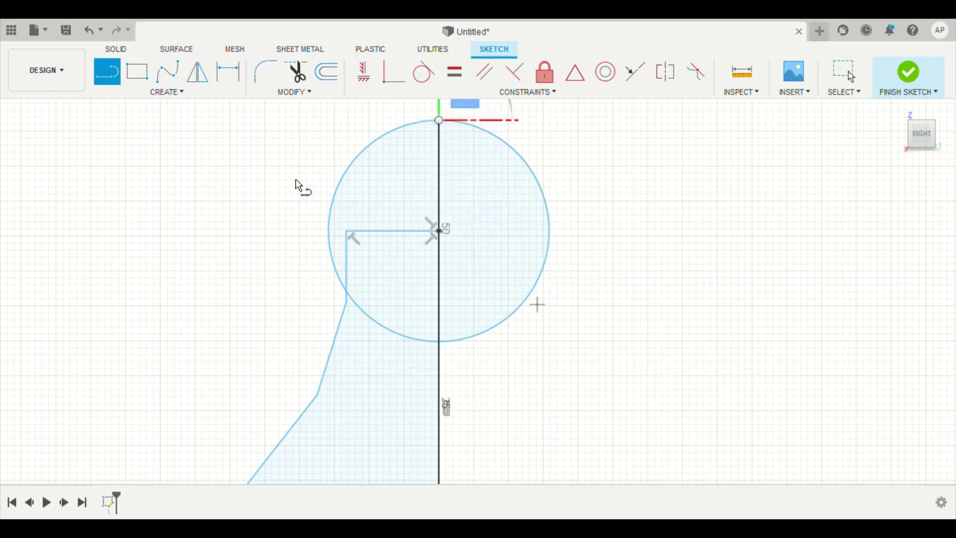
scroll(294, 344, "up", 1)
scroll(210, 351, "down", 4)
middle_click_drag(188, 346, 287, 256)
key("l")
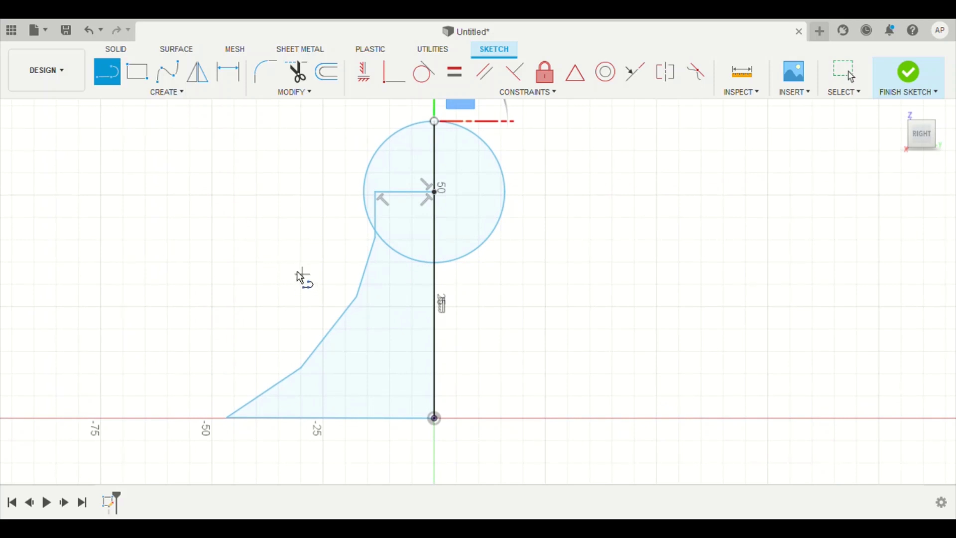
scroll(262, 293, "down", 1)
mouse_move(262, 292)
middle_mouse_down()
mouse_move(267, 273)
mouse_move(311, 294)
middle_mouse_up()
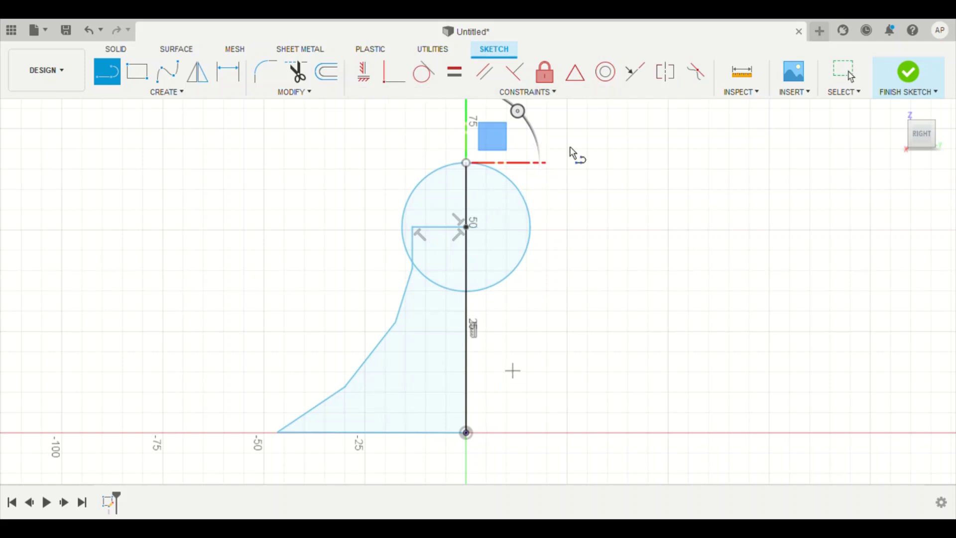
Step: Apply a Horizontal/Vertical constraint to the profile's bottom edge
left_click(553, 92)
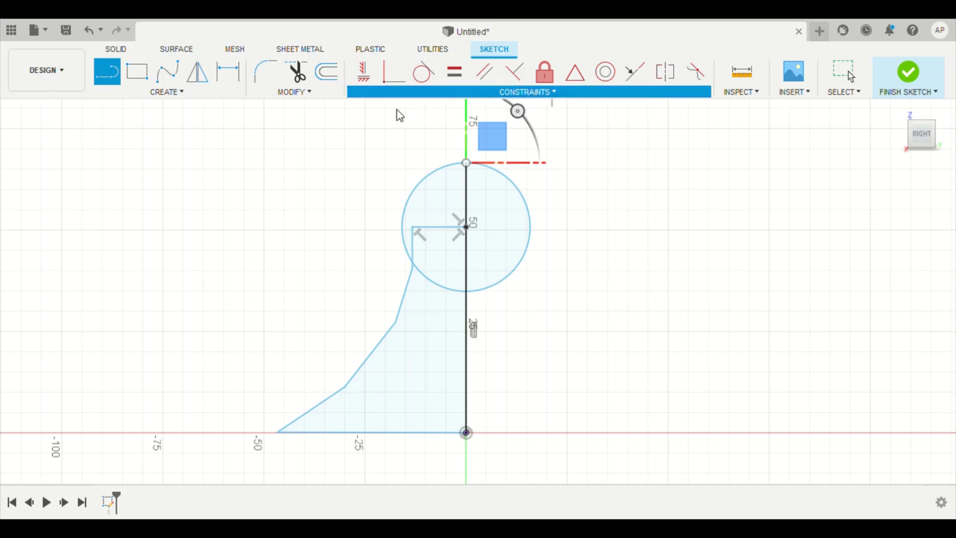
left_click(364, 72)
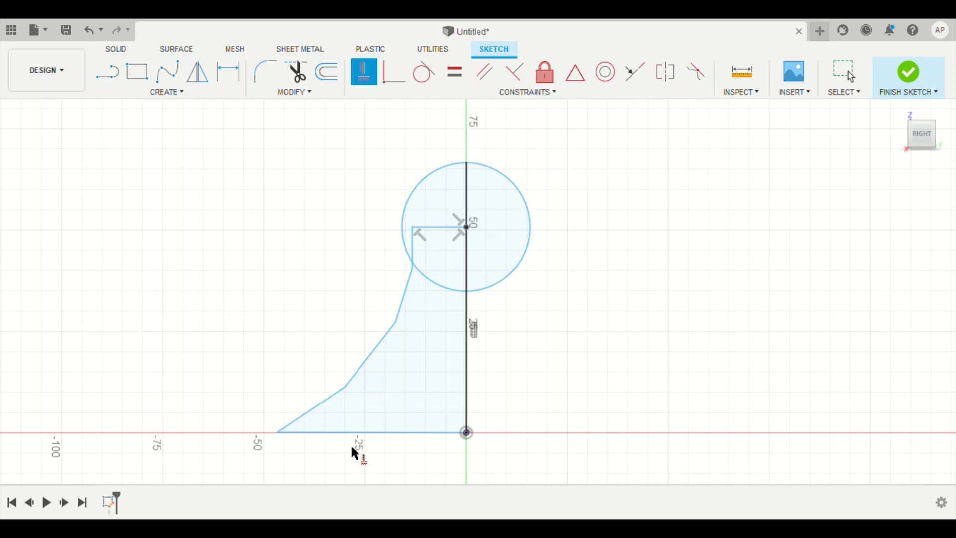
scroll(351, 443, "down", 1)
scroll(346, 438, "up", 5)
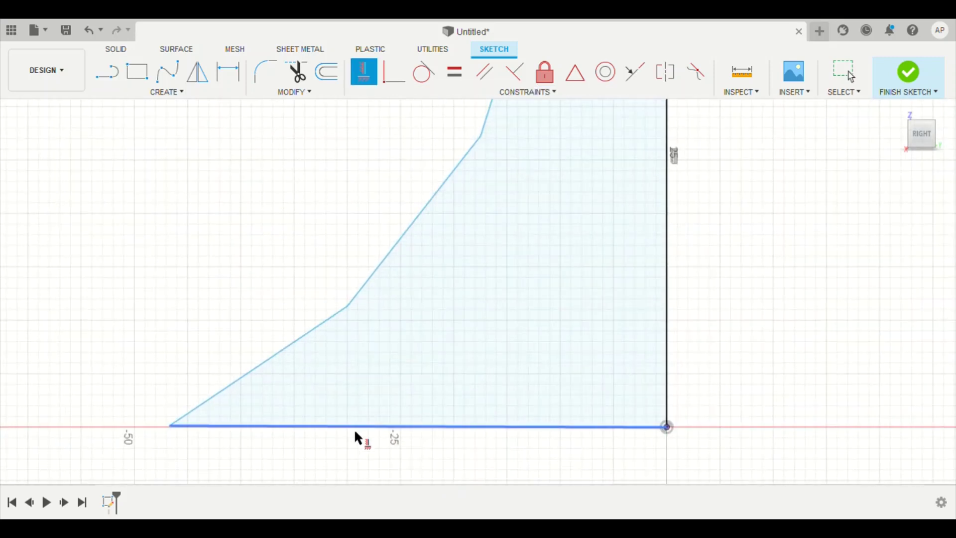
scroll(236, 427, "up", 3)
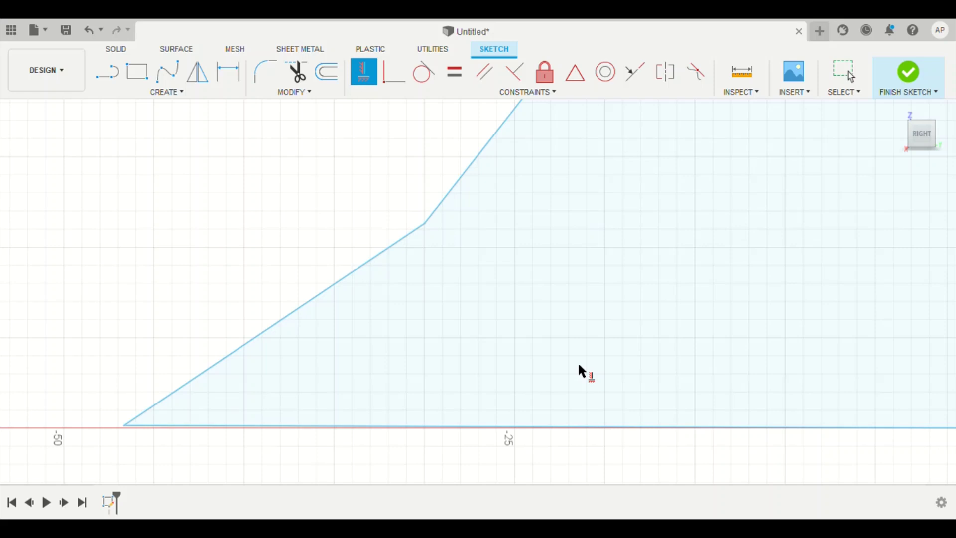
middle_click_drag(578, 366, 438, 299)
scroll(435, 296, "down", 1)
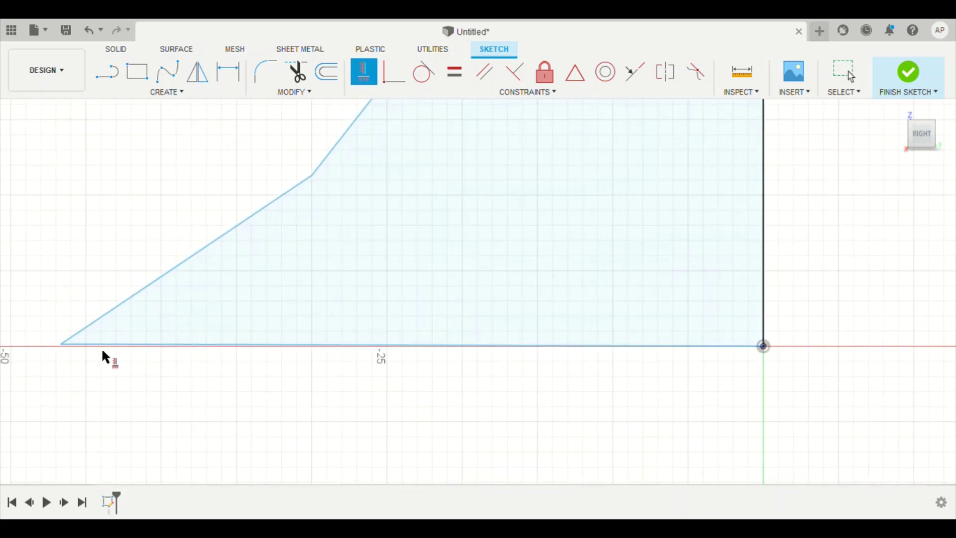
scroll(66, 349, "up", 1)
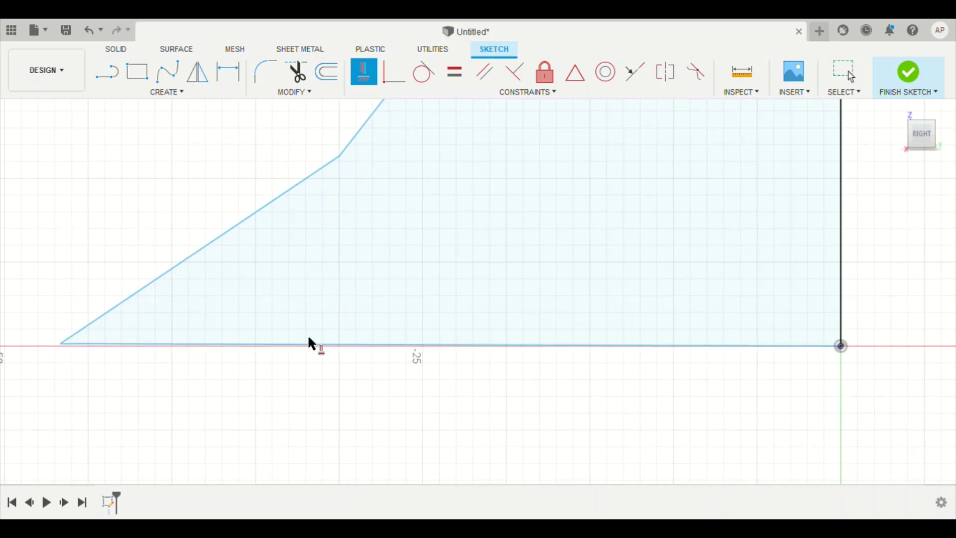
mouse_move(310, 342)
middle_mouse_down()
mouse_move(438, 384)
mouse_move(642, 342)
middle_mouse_up()
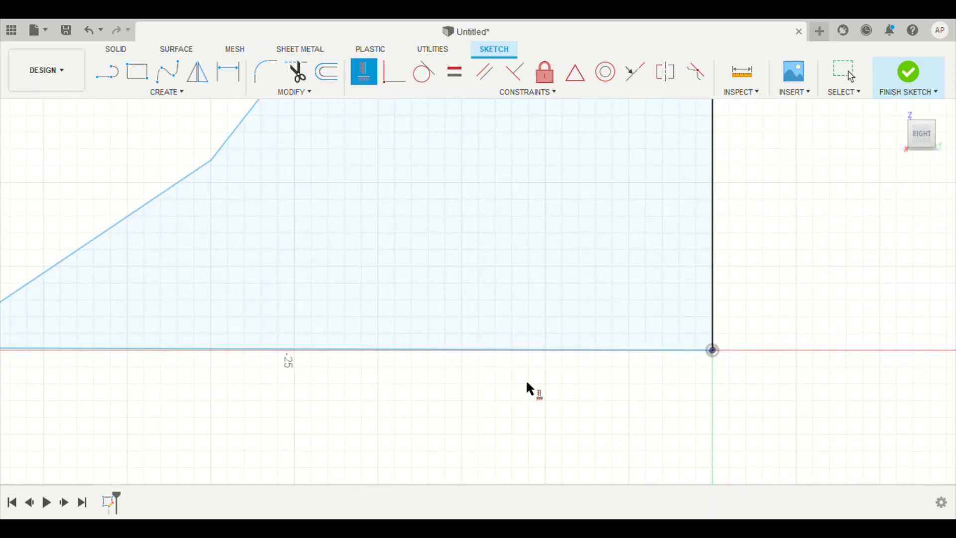
mouse_move(527, 386)
middle_mouse_down()
mouse_move(431, 386)
mouse_move(410, 410)
mouse_move(348, 409)
middle_mouse_up()
scroll(349, 409, "down", 2)
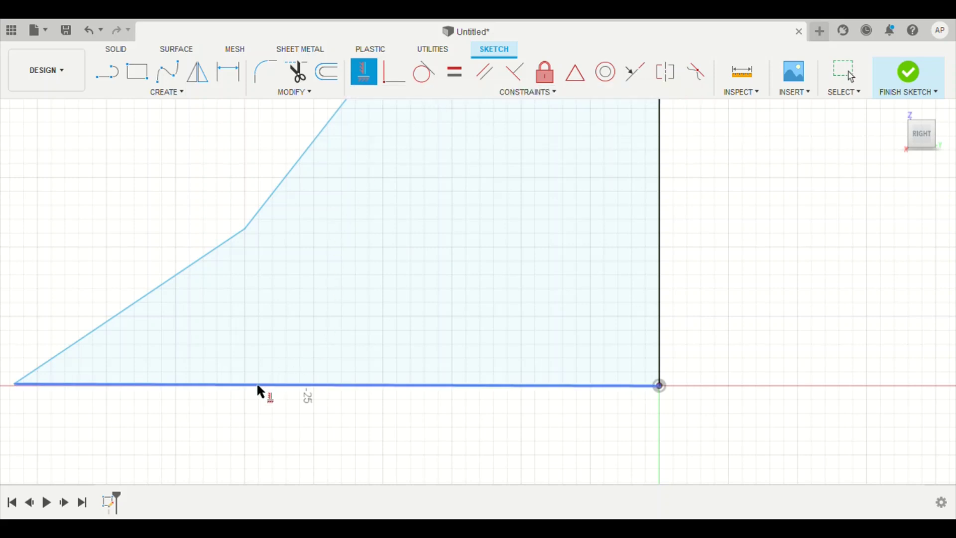
scroll(43, 388, "up", 5)
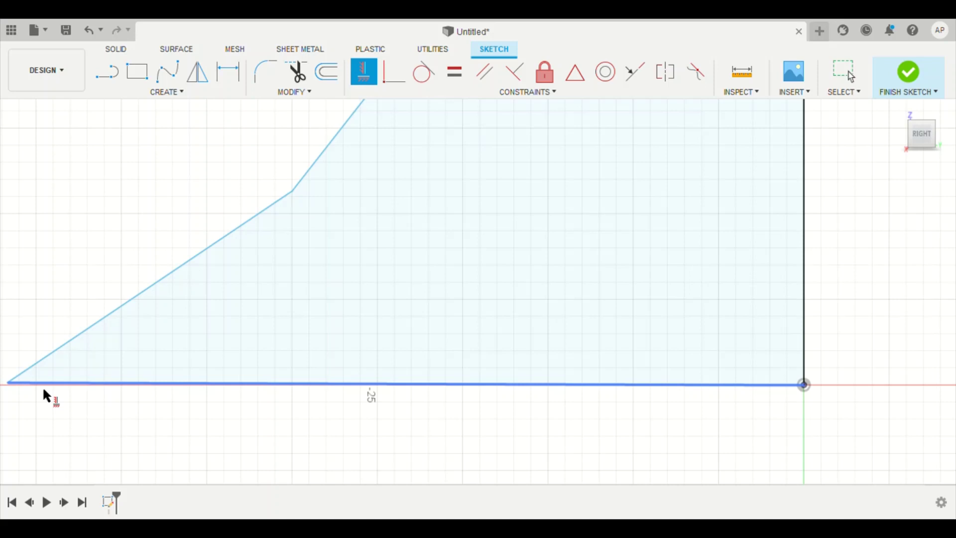
left_click(90, 376)
Step: Reactivate the Horizontal/Vertical constraint and bring the right vertical line and origin into view
key("Escape")
mouse_move(202, 441)
middle_mouse_down()
mouse_move(492, 441)
mouse_move(320, 427)
middle_mouse_up()
key("Return")
scroll(497, 427, "down", 3)
middle_click_drag(566, 430, 363, 437)
scroll(455, 438, "down", 3)
scroll(366, 436, "down", 2)
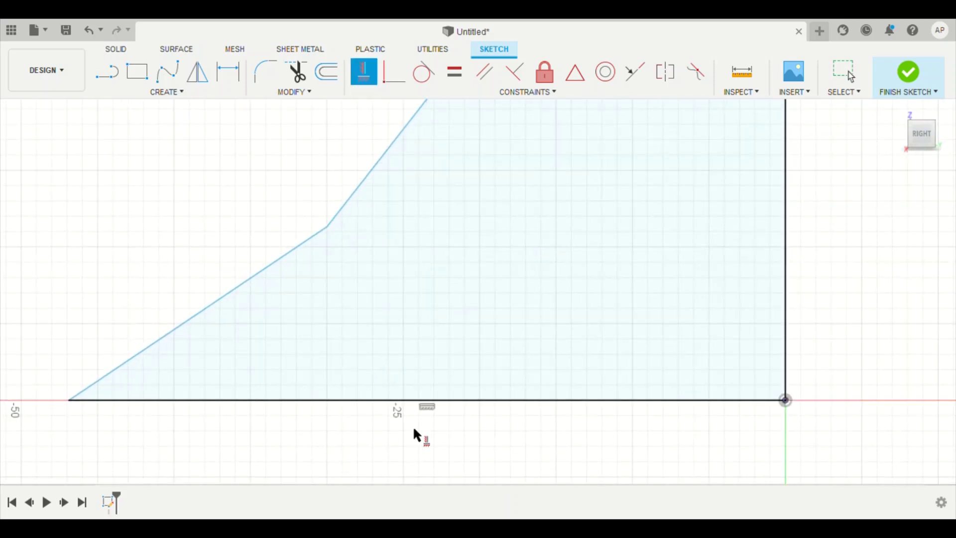
scroll(417, 435, "down", 2)
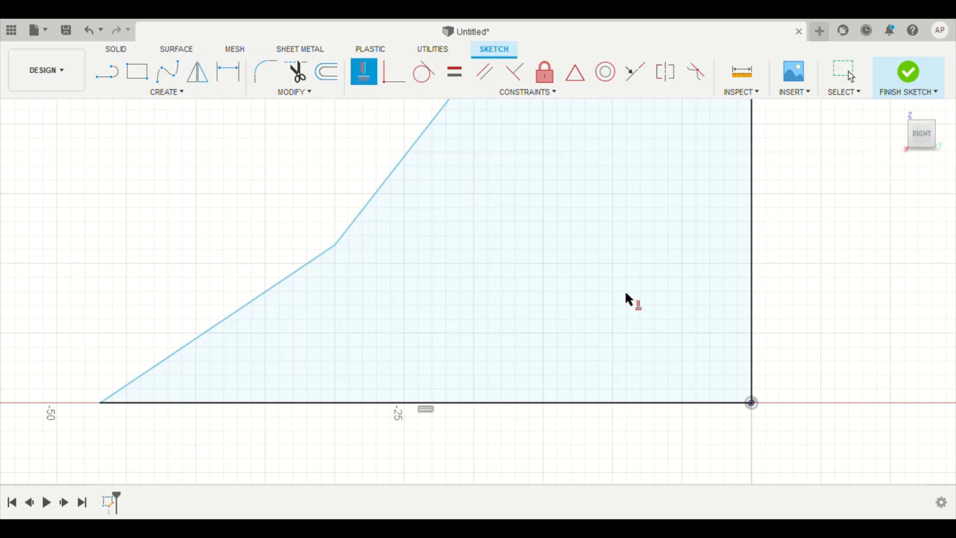
scroll(624, 291, "down", 2)
scroll(632, 324, "down", 2)
Step: Bring the circle and base back into view and check the profile's bottom edge
middle_click_drag(722, 210, 642, 336)
scroll(641, 335, "up", 1)
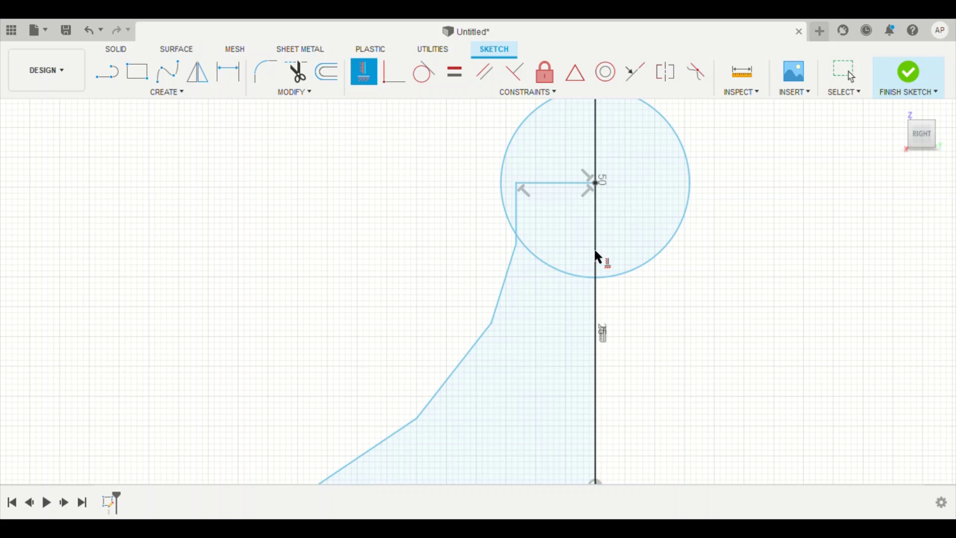
middle_click_drag(510, 413, 538, 269)
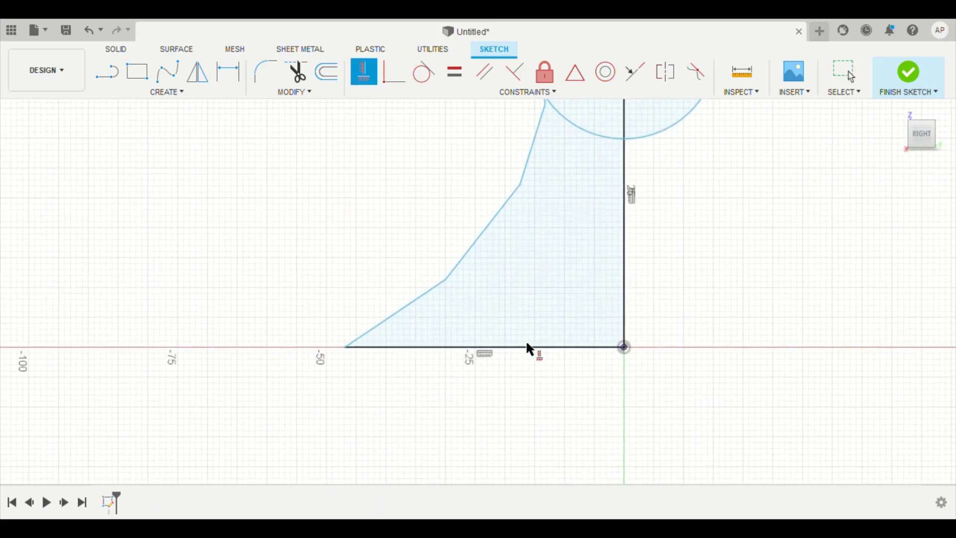
left_click(514, 348)
middle_click_drag(811, 169, 775, 265)
scroll(709, 315, "down", 3)
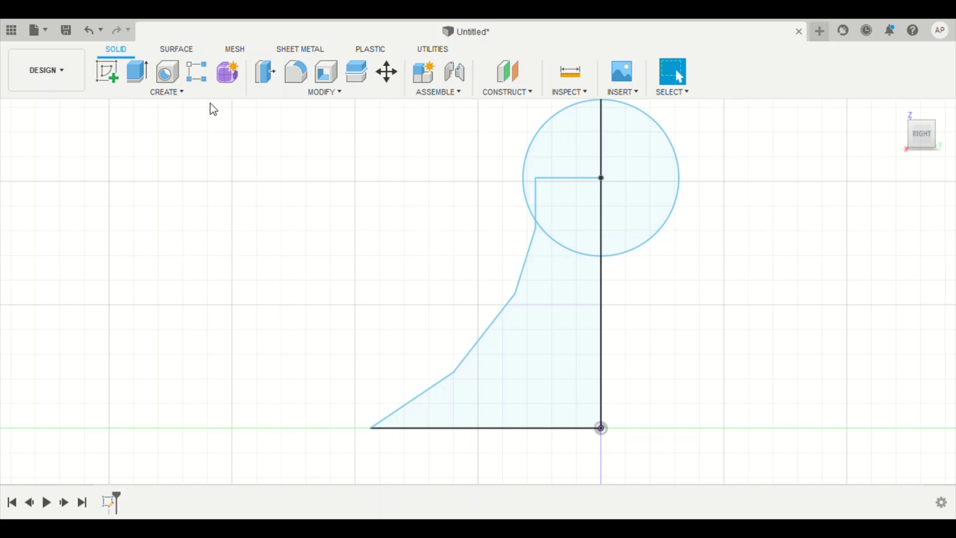
Step: Revolve the tapered region, inner square and circle's upper-left quarter around the vertical centre line
left_click(177, 94)
mouse_move(726, 286)
middle_mouse_down()
mouse_move(670, 291)
mouse_move(653, 268)
middle_mouse_up()
scroll(673, 290, "down", 1)
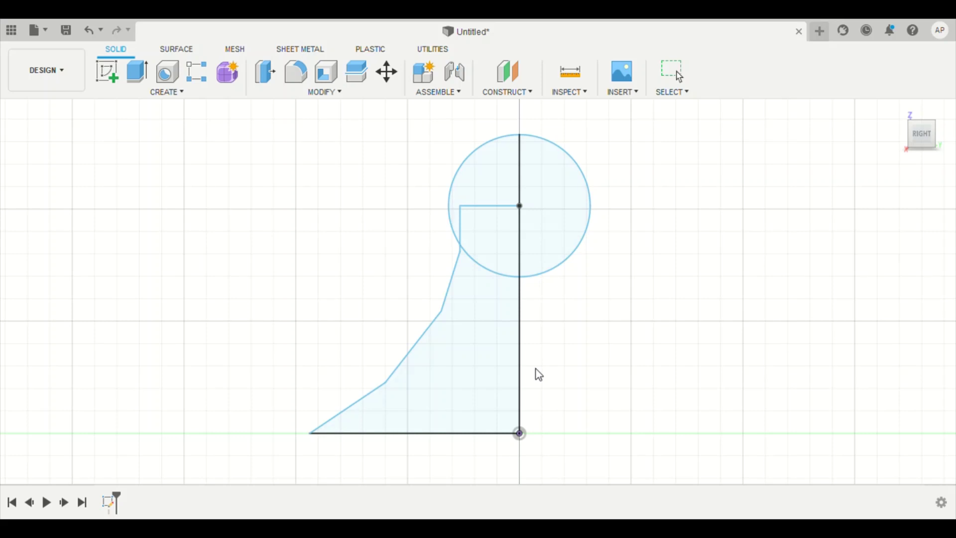
left_click(465, 360)
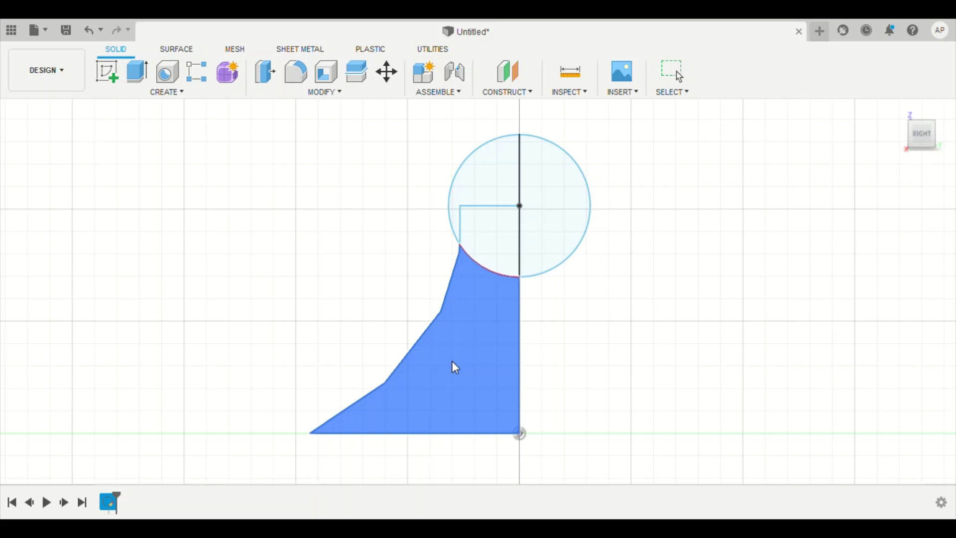
left_click(492, 231)
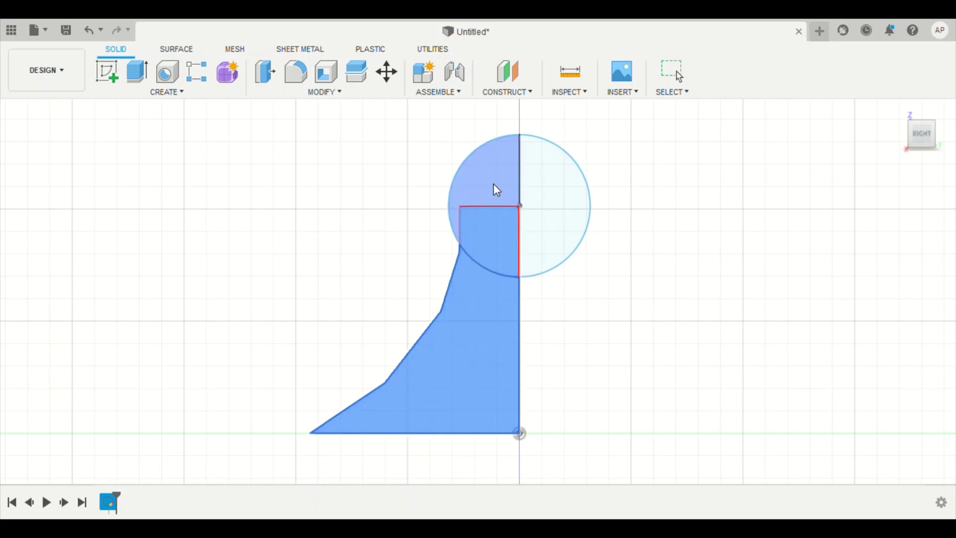
left_click(504, 170)
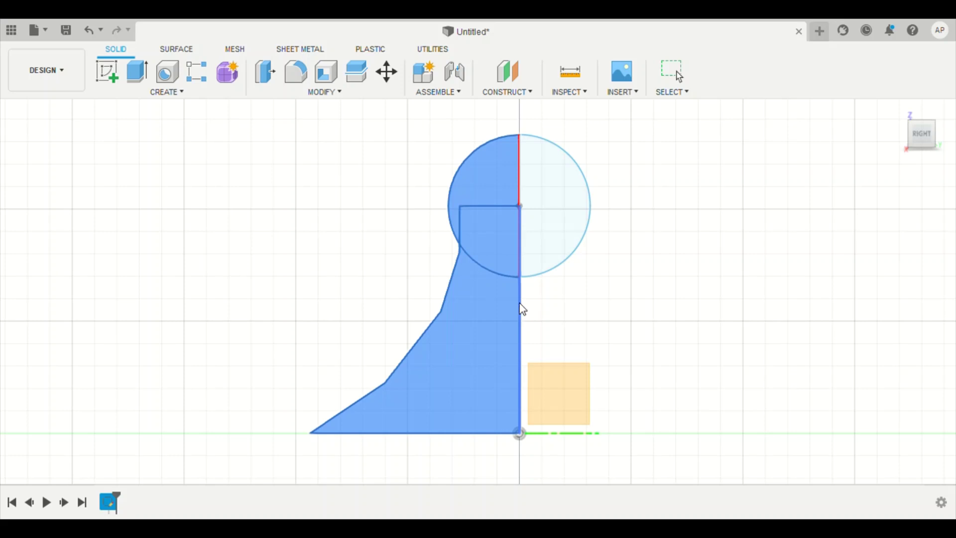
left_click(520, 304)
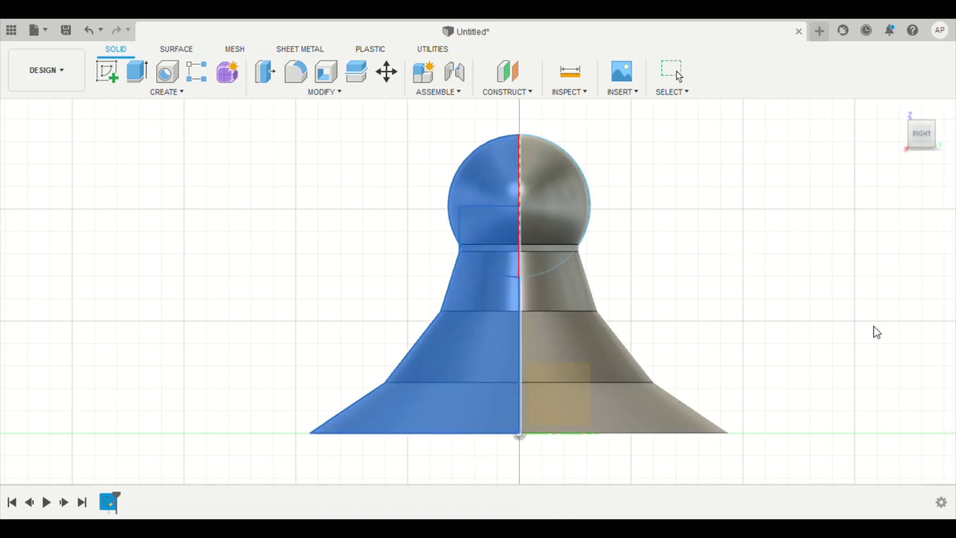
Step: Confirm the revolve, then orbit and pan to inspect the pawn body from above and front
key("Return")
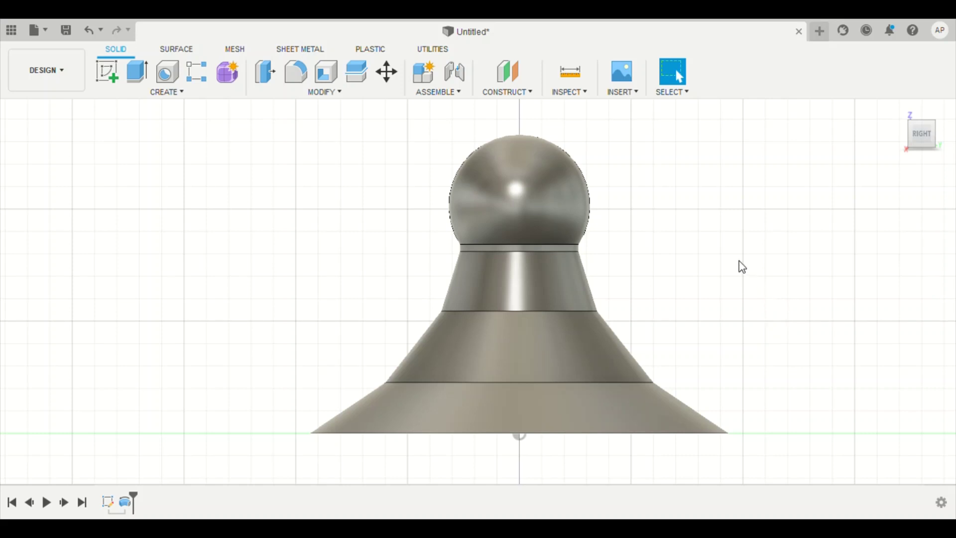
middle_click_drag(697, 282, 782, 319)
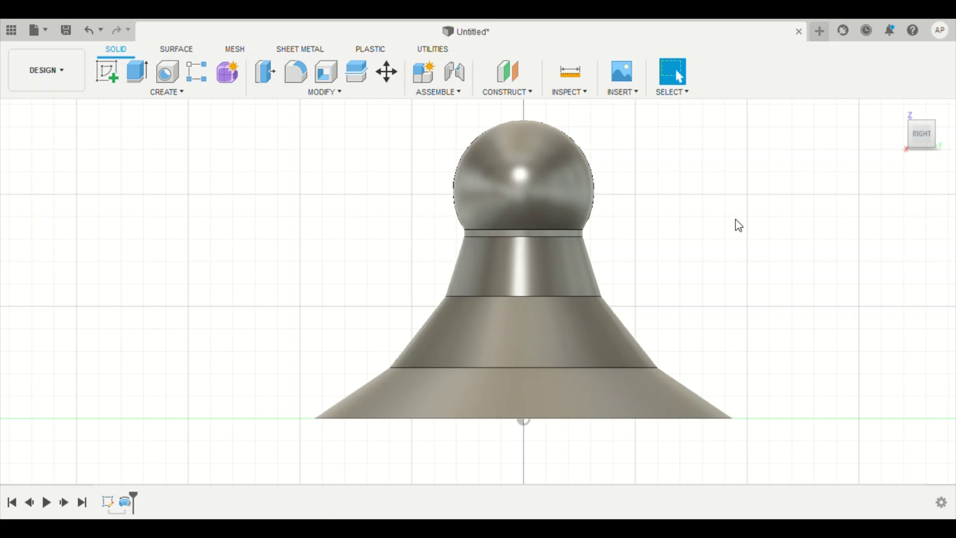
mouse_move(766, 209)
middle_mouse_down("shift")
mouse_move(698, 252)
mouse_move(628, 271)
mouse_move(553, 185)
mouse_move(423, 250)
mouse_move(304, 236)
mouse_move(360, 202)
mouse_move(410, 224)
mouse_move(568, 201)
mouse_move(585, 220)
mouse_move(692, 247)
mouse_move(760, 224)
middle_mouse_up("shift")
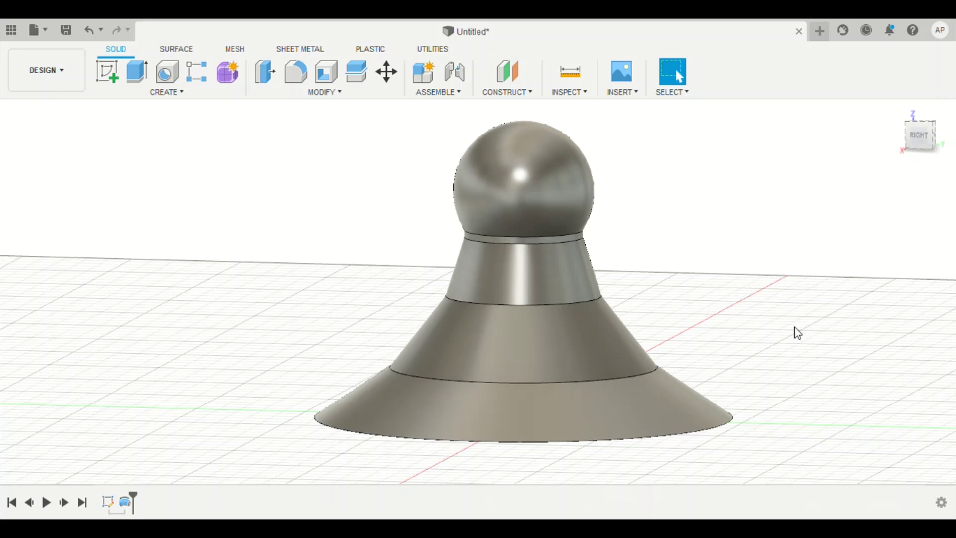
scroll(794, 331, "up", 5)
scroll(794, 346, "down", 6)
middle_click_drag(794, 348, 821, 374)
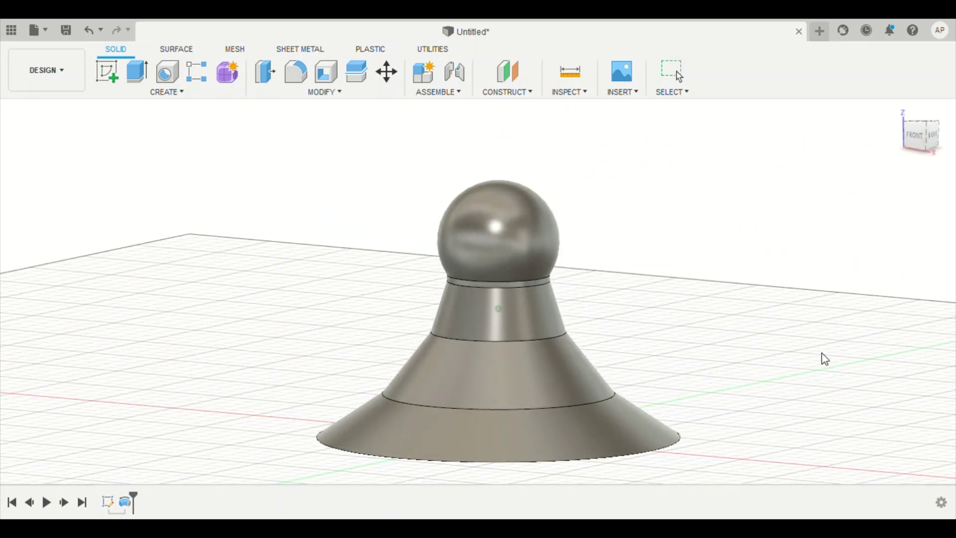
middle_click_drag(704, 295, 779, 269, "shift")
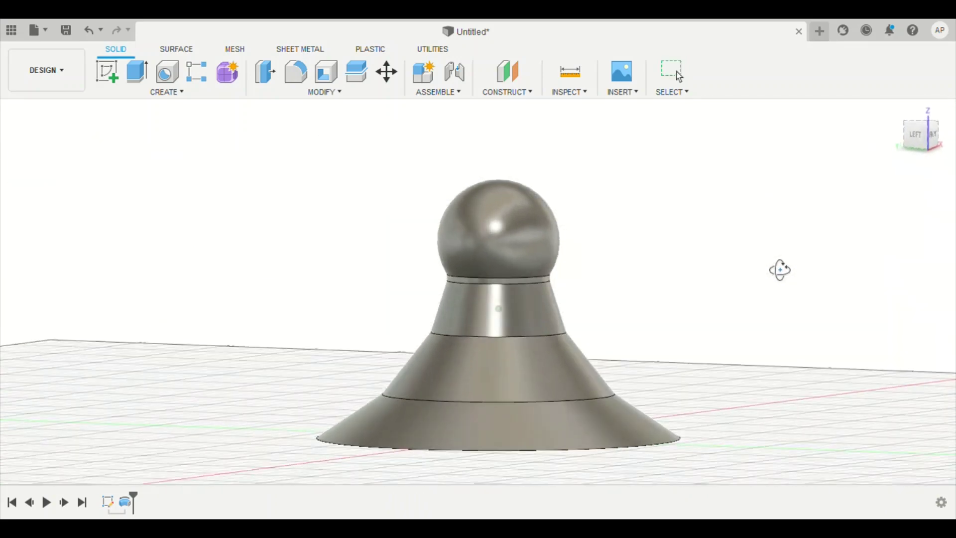
Step: Undo the revolve back into the profile sketch and face it squarely from the Right view
left_click(91, 35)
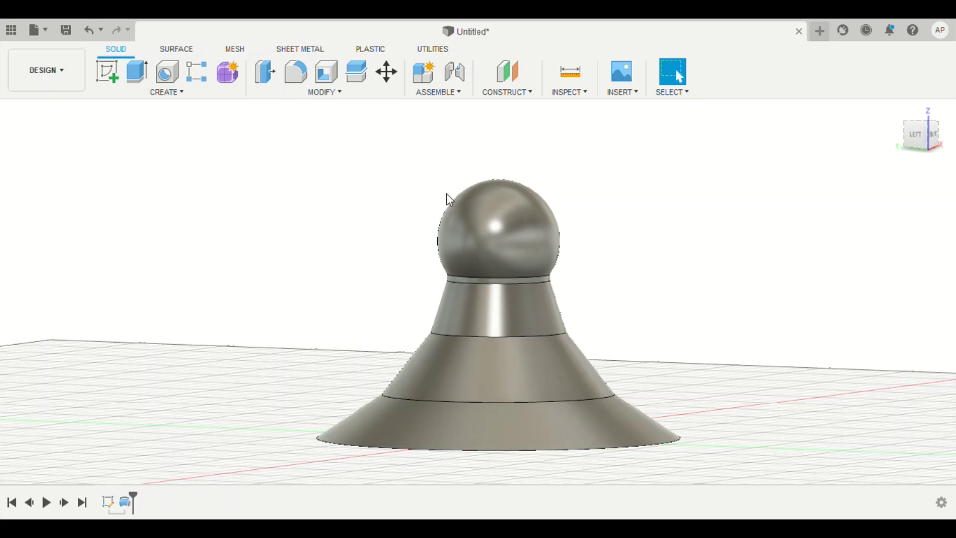
left_click(88, 32)
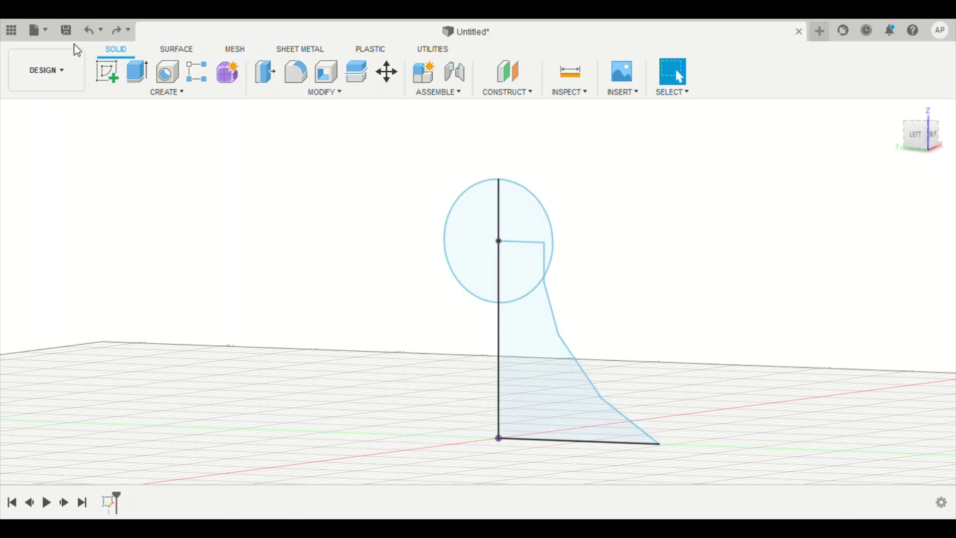
left_click(89, 30)
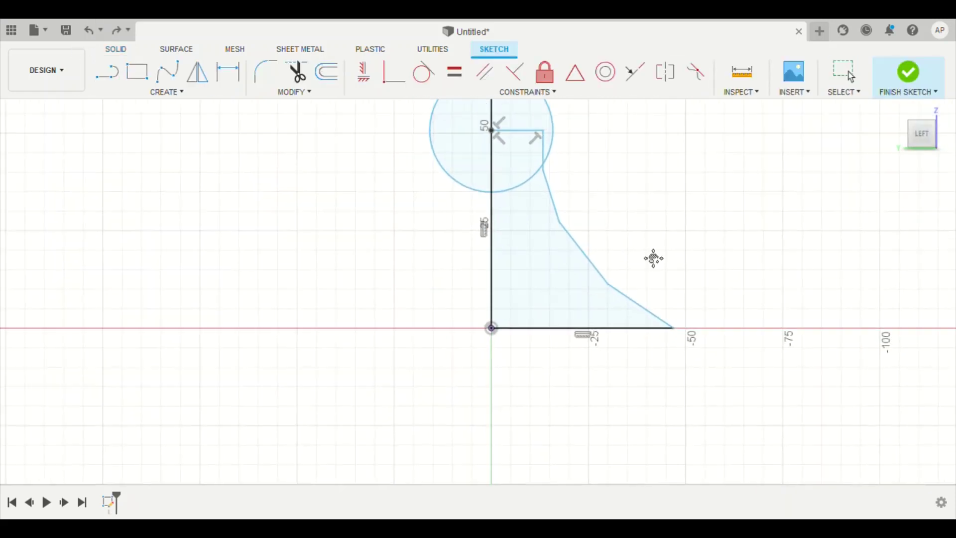
left_click(946, 141)
left_click(946, 141)
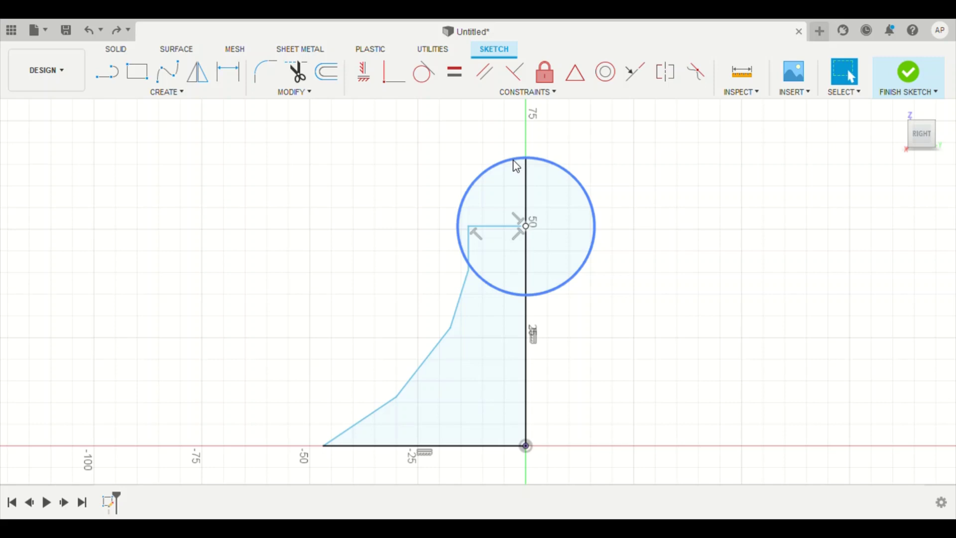
Step: Delete the ball's circle and the axis segment above height 50
left_click(552, 167)
key("Delete")
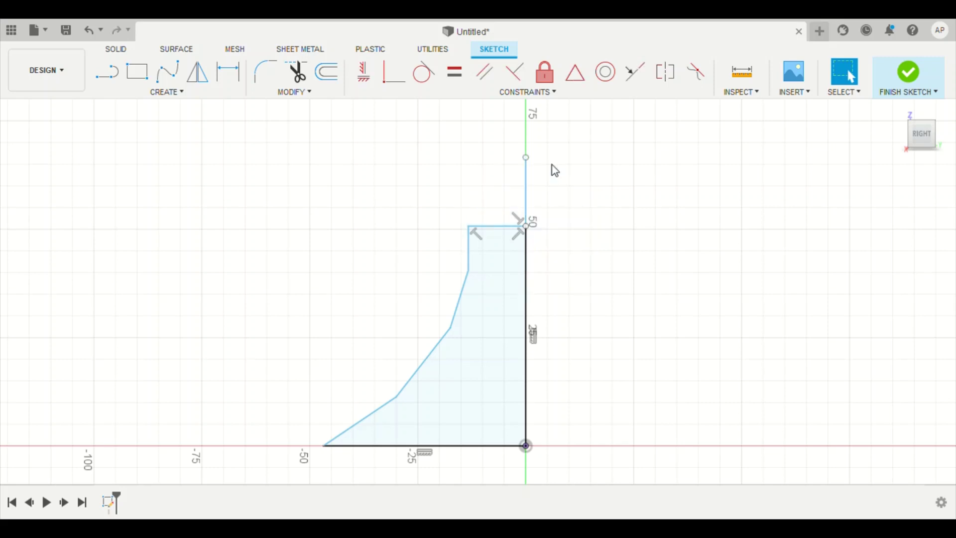
left_click(529, 179)
key("Delete")
Step: Draw two stacked triangles along the axis above the profile, reaching about 75, and finish the sketch
middle_click_drag(395, 218, 352, 263)
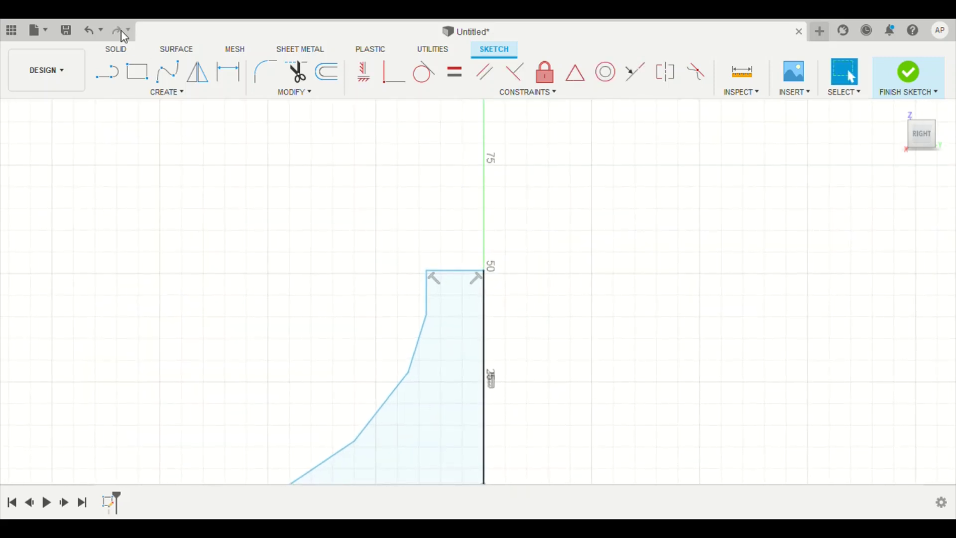
left_click(107, 72)
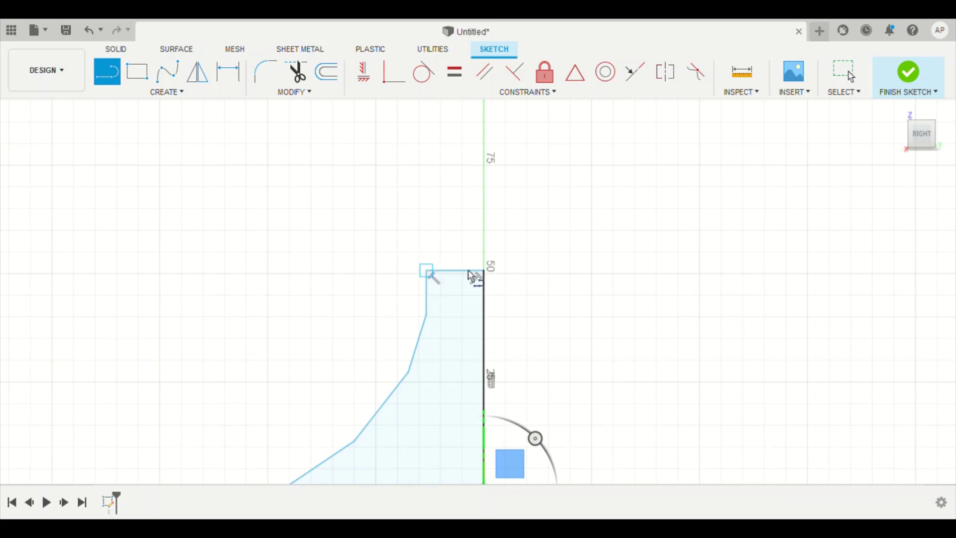
left_click(486, 272)
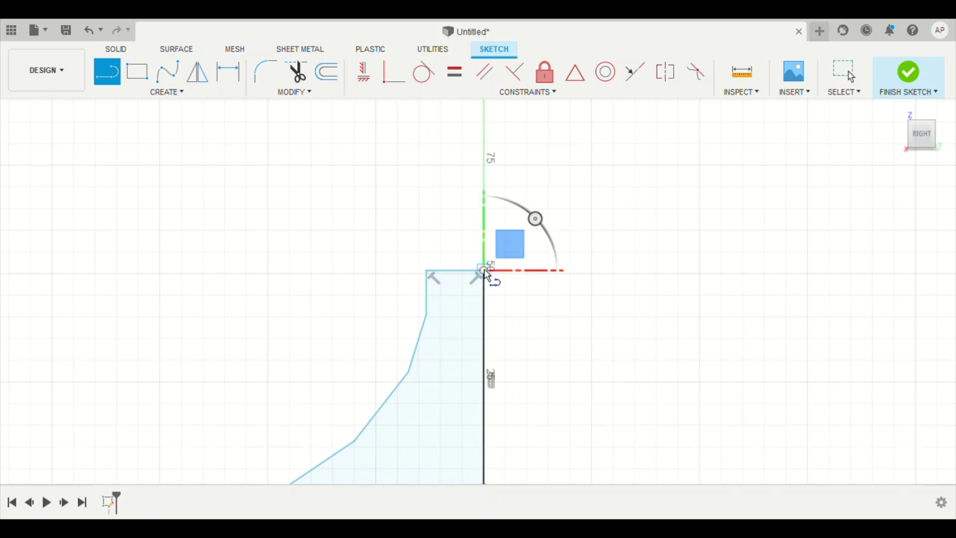
left_click(485, 154)
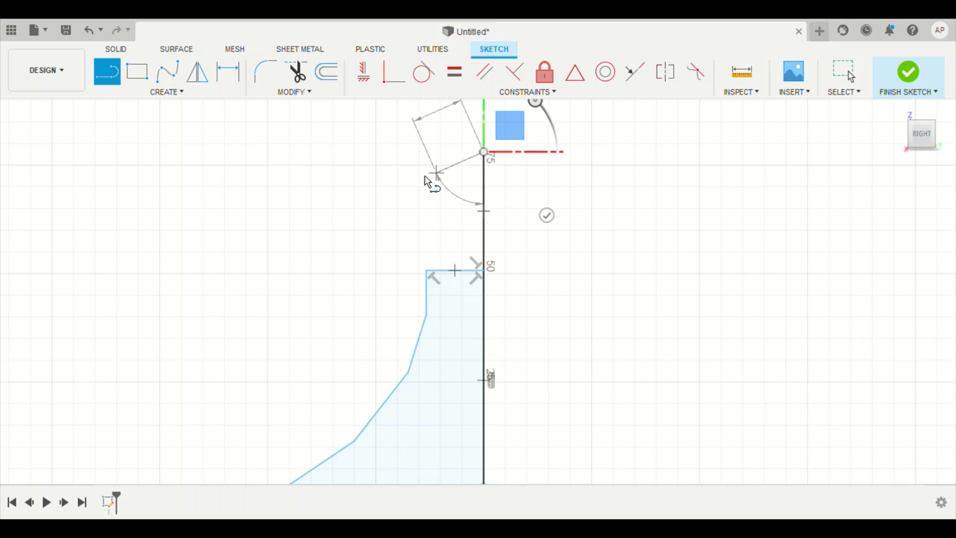
left_click(315, 188)
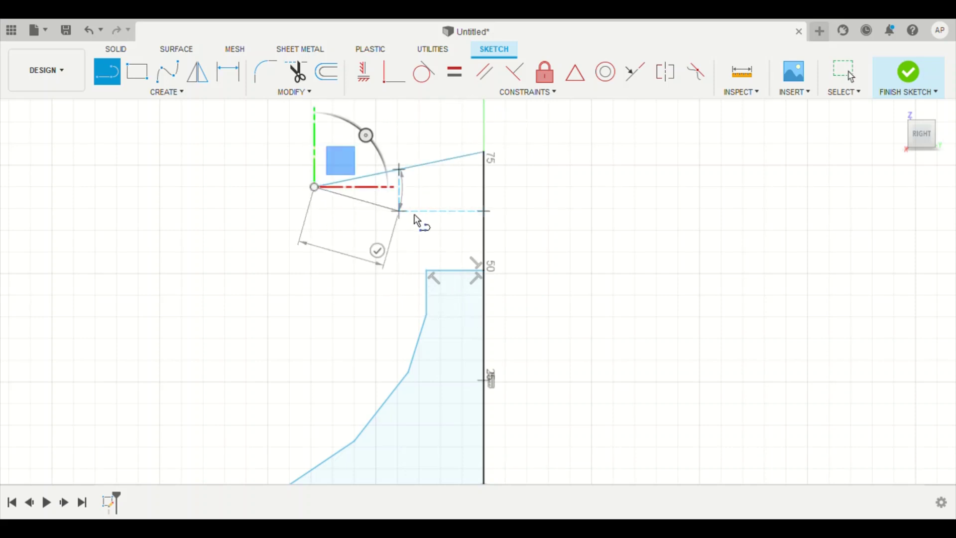
left_click(483, 219)
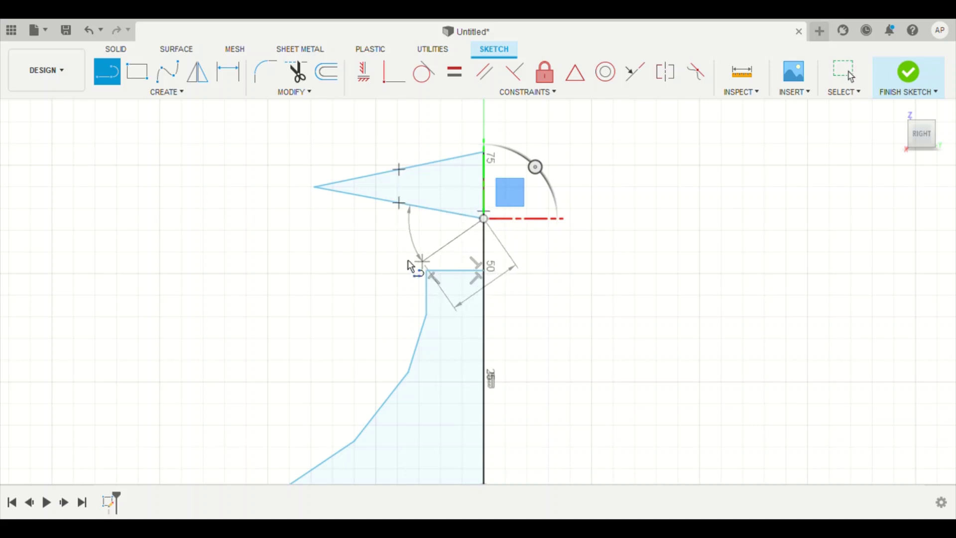
left_click(354, 260)
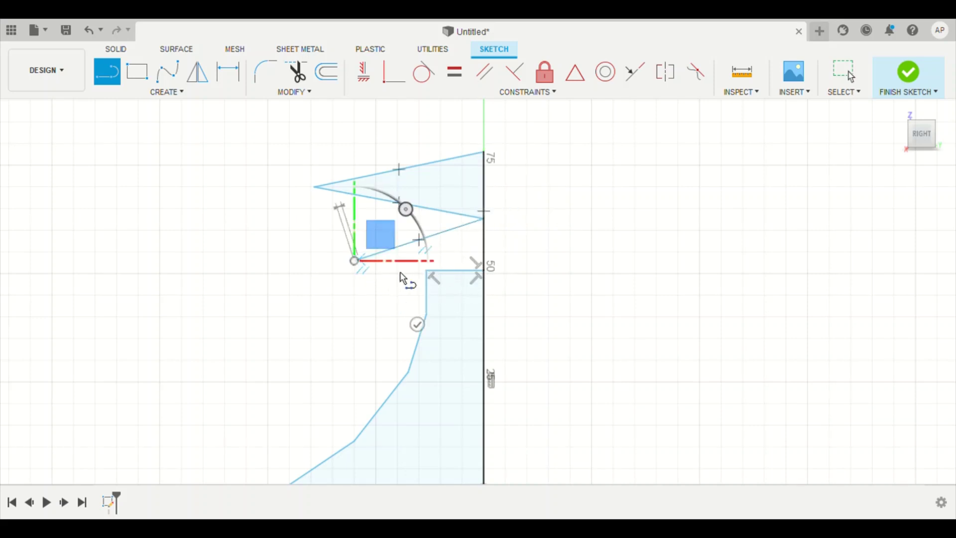
left_click(427, 271)
left_click(918, 454)
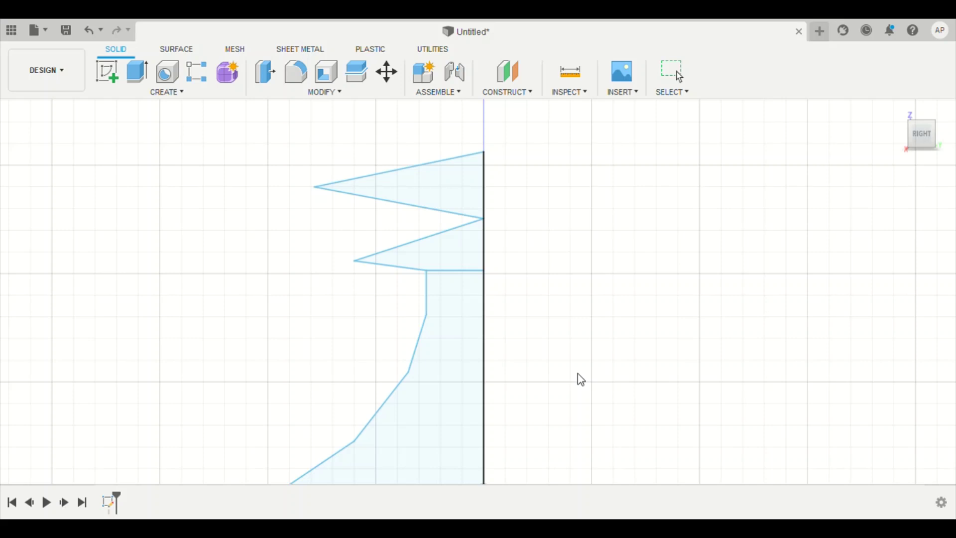
Step: Revolve the main body and both triangle profiles about the vertical axis into one solid chess piece
mouse_move(551, 397)
middle_mouse_down()
mouse_move(594, 304)
mouse_move(538, 337)
middle_mouse_up()
left_click(440, 280)
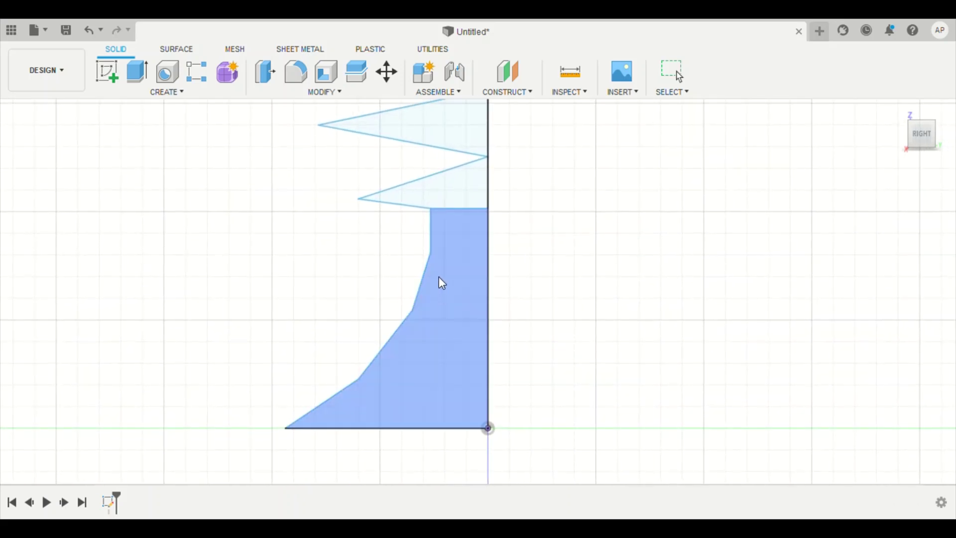
left_click(449, 196)
left_click(447, 140)
key("e")
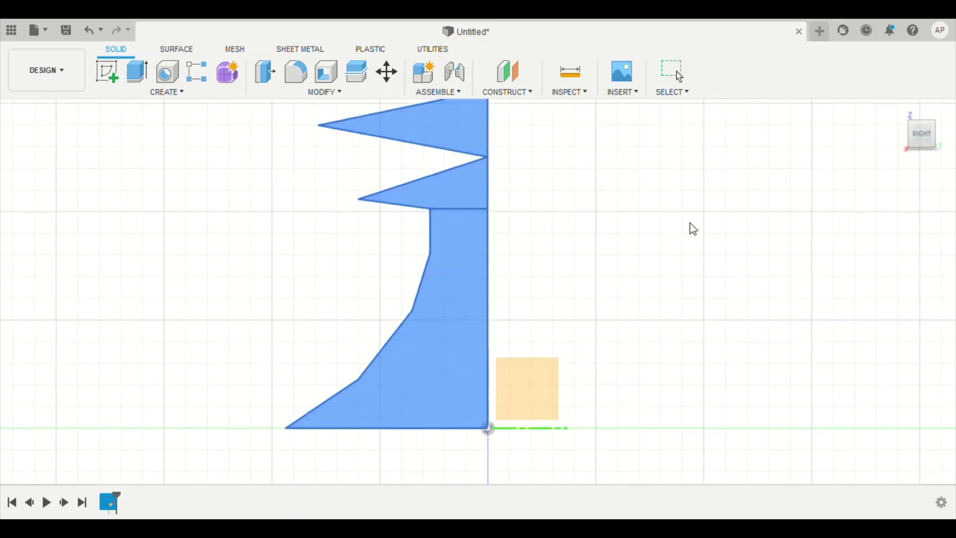
left_click(491, 265)
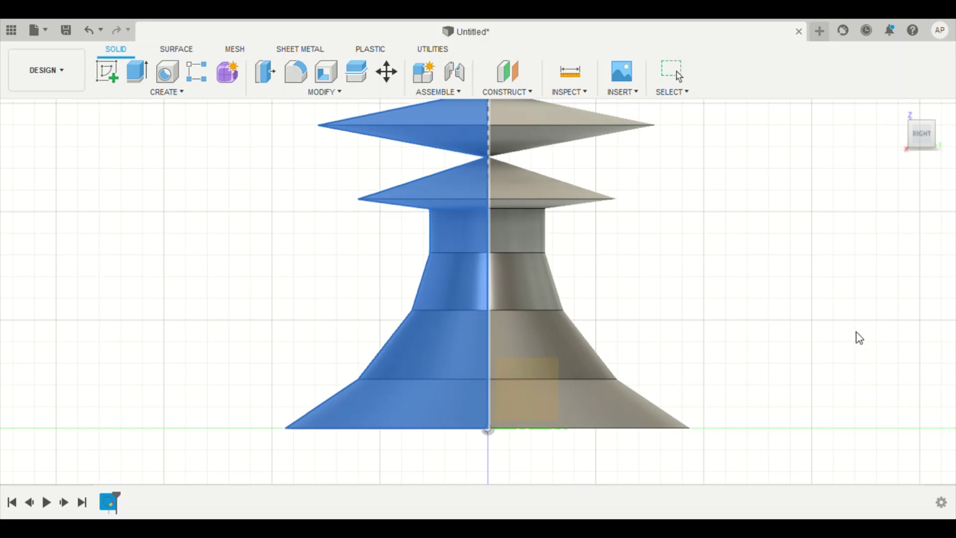
key("Return")
middle_click_drag(858, 335, 776, 367)
scroll(767, 343, "down", 3)
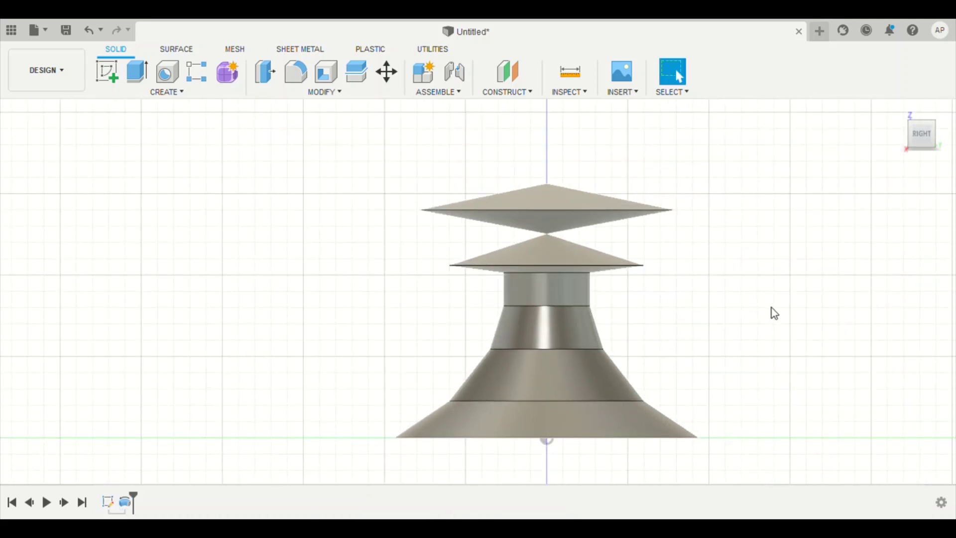
middle_click_drag(775, 312, 497, 305, "shift")
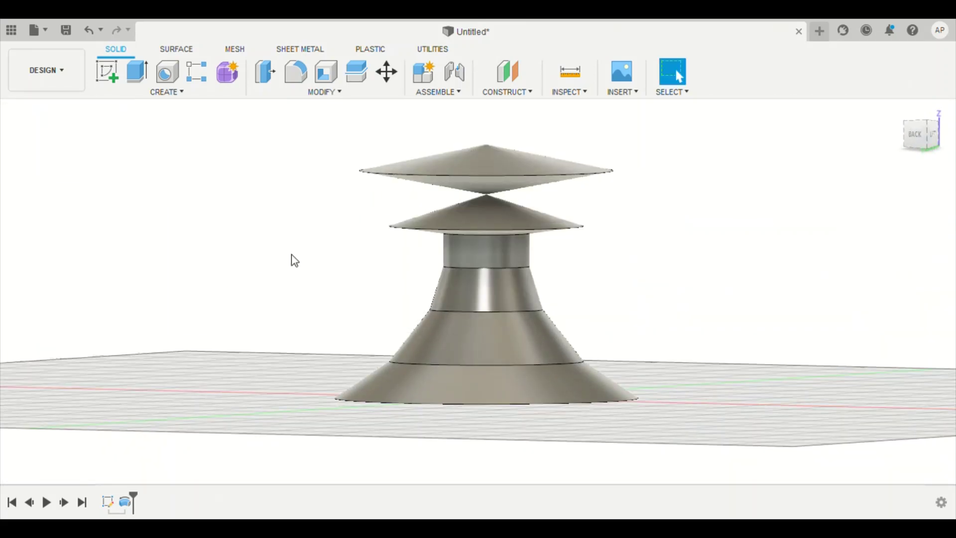